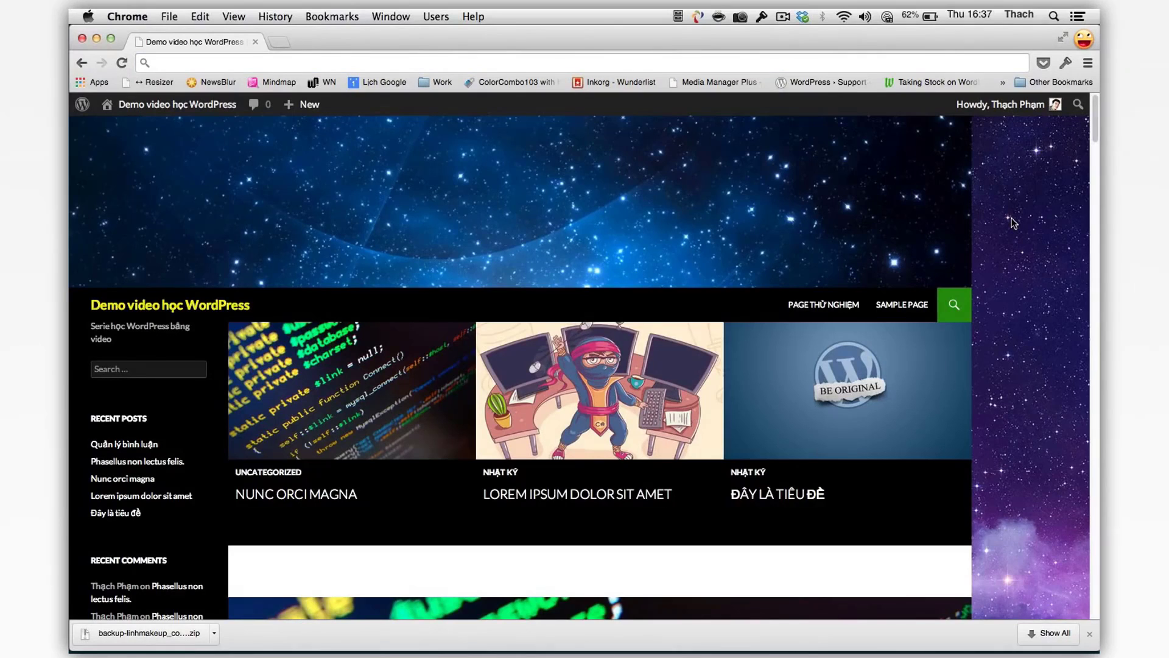
- Examine the widgets in the demo site's sidebar, from the search box through Recent Posts and Recent Comments to Meta
scroll(1013, 223, down, 1)
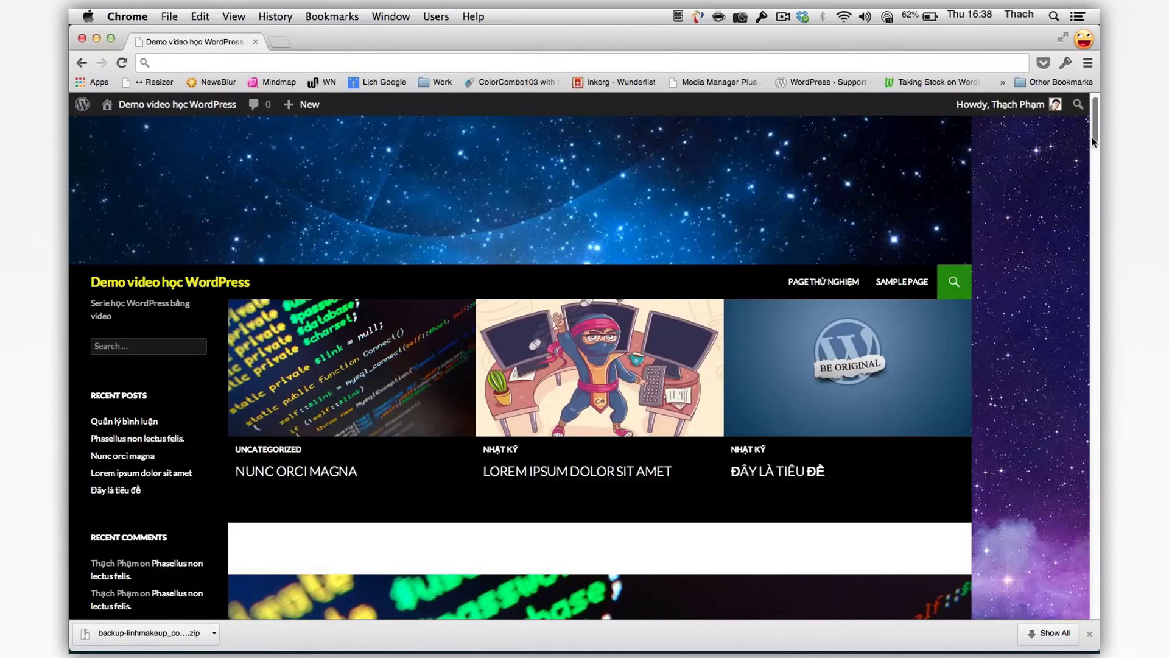
drag(1091, 139, 1090, 159)
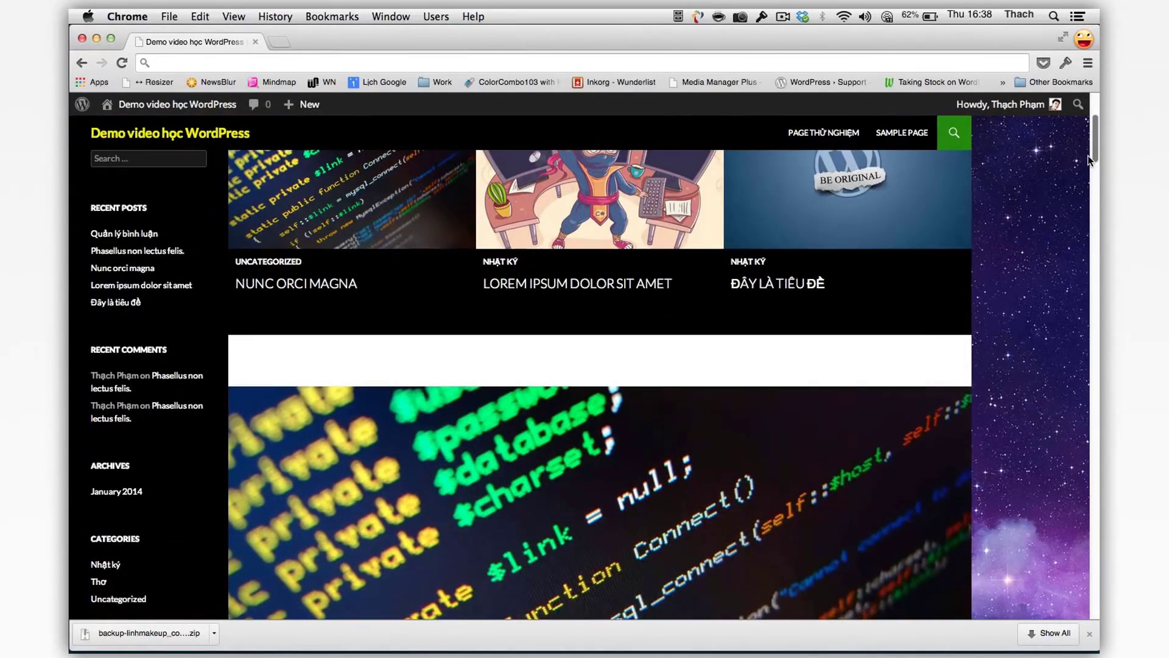
scroll(92, 270, down, 2)
scroll(93, 270, up, 1)
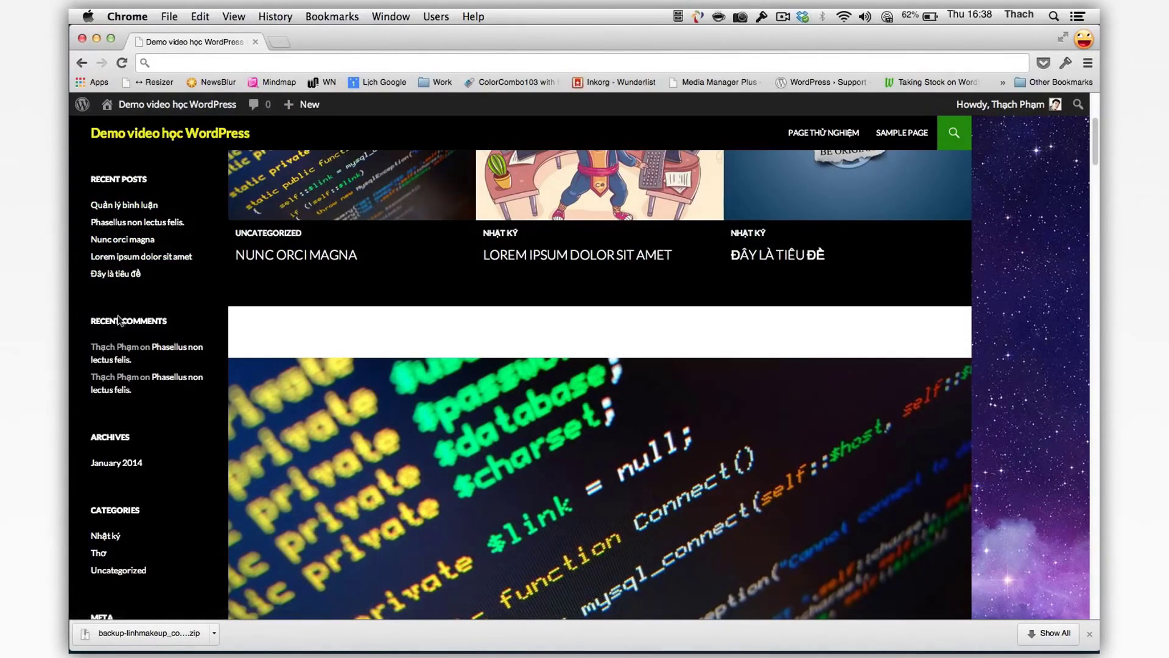
scroll(118, 213, up, 1)
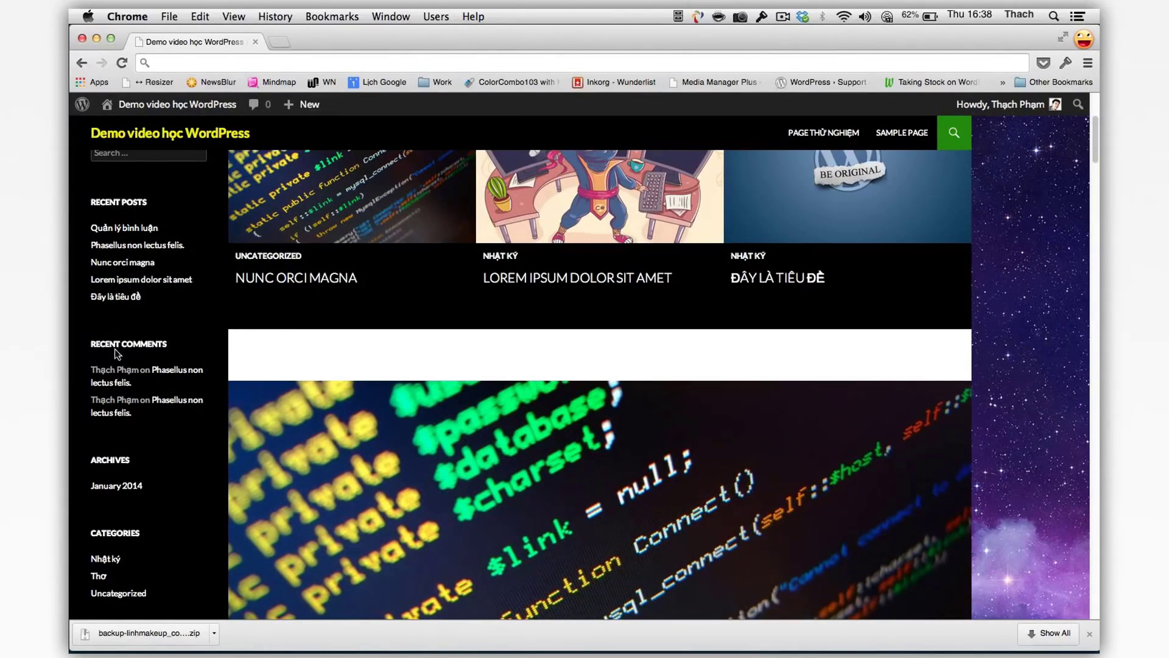
scroll(118, 428, down, 5)
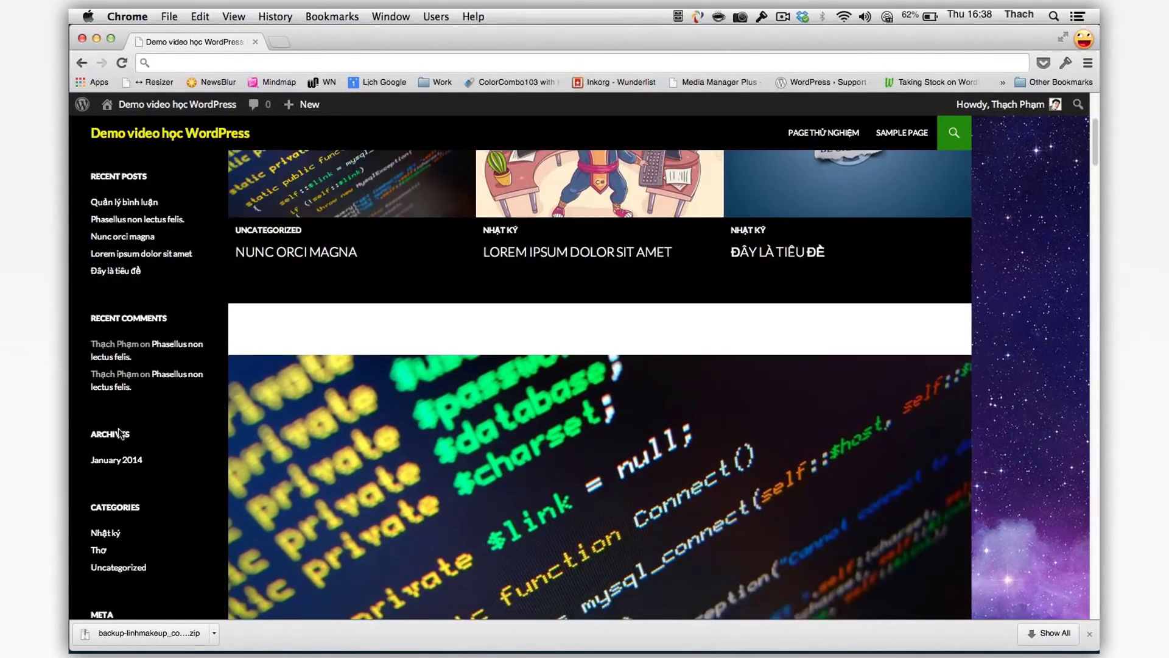
scroll(117, 423, down, 1)
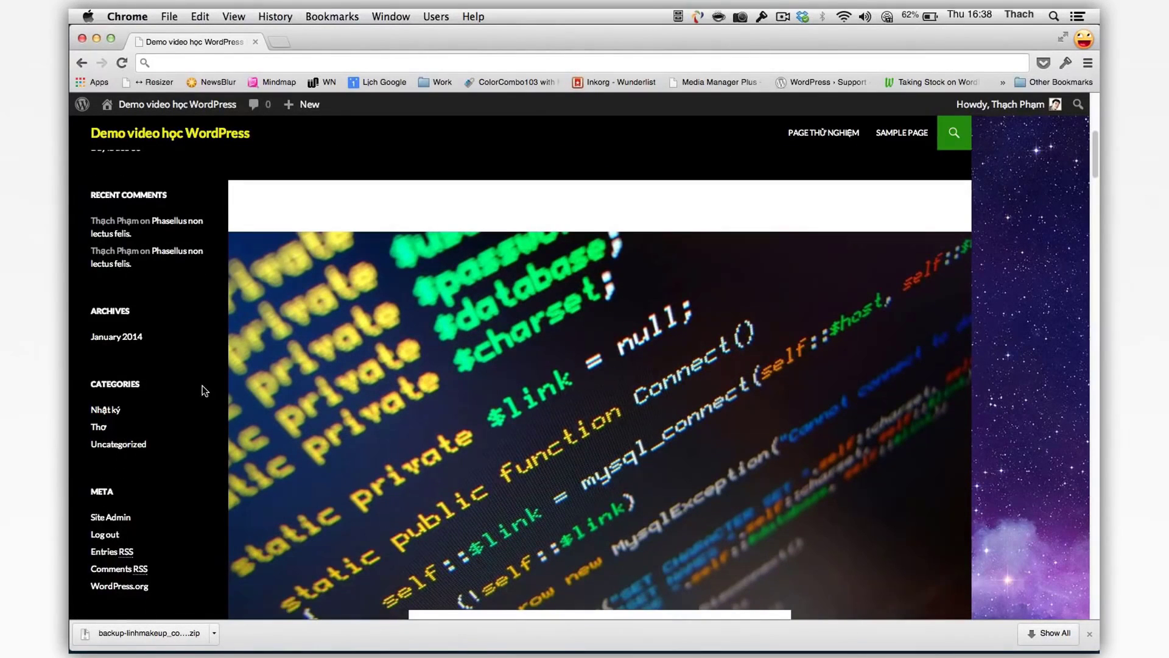
scroll(157, 320, up, 5)
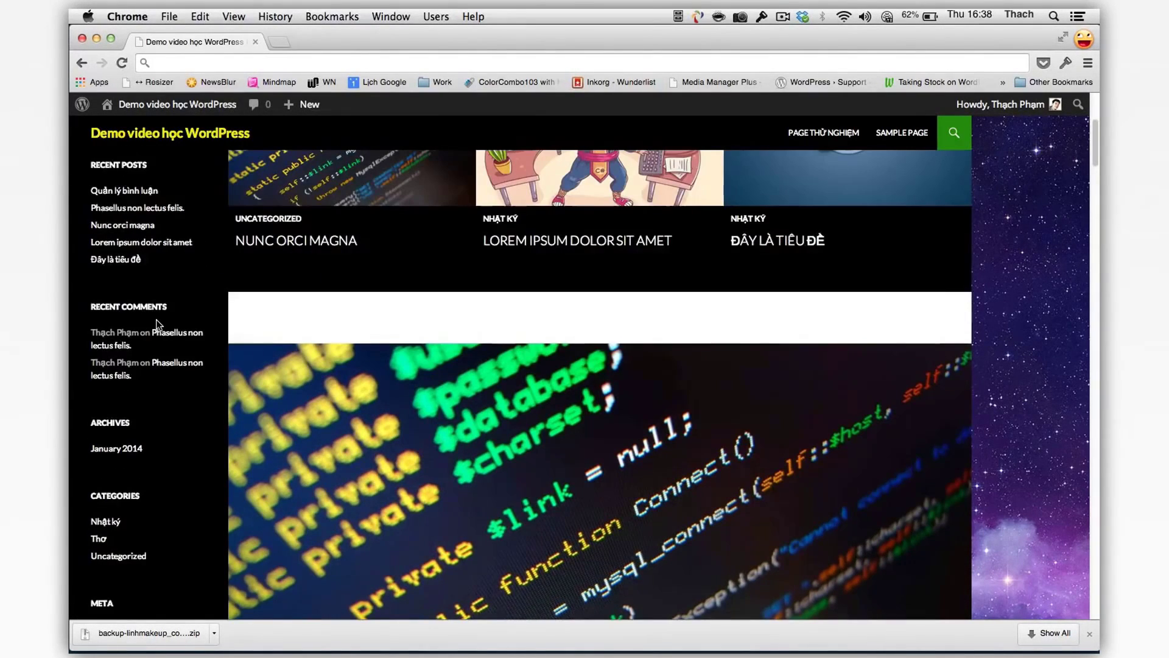
scroll(131, 320, down, 6)
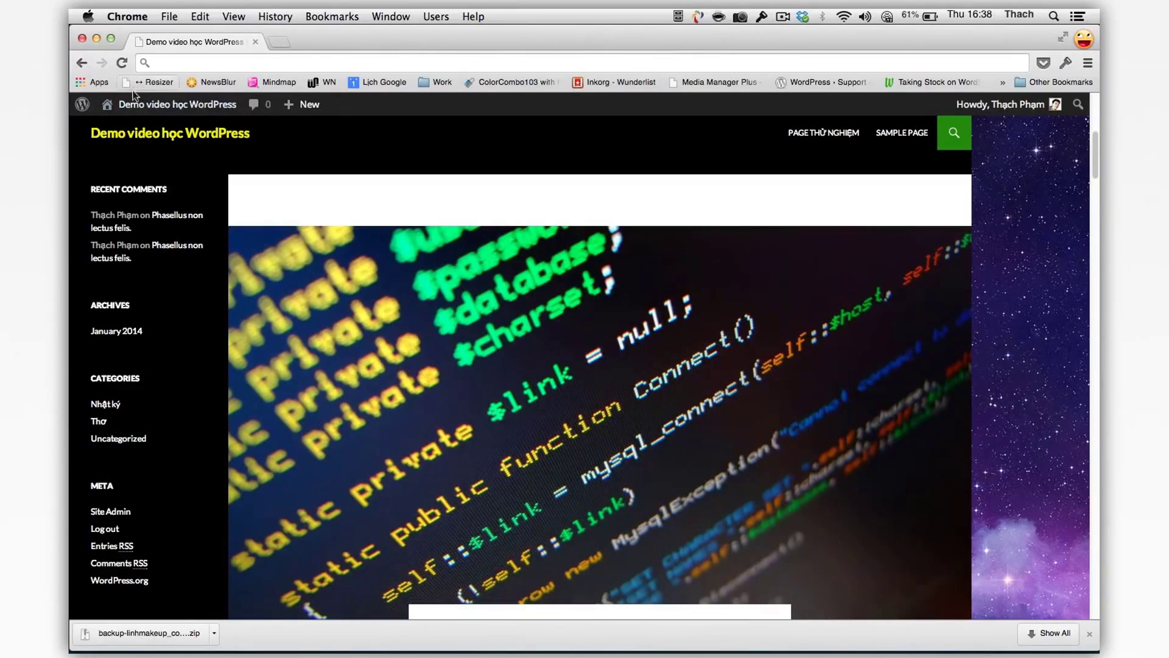
- Go from the live site to its WordPress dashboard and open the Widgets management page
mouse_move(135, 98)
click(125, 144)
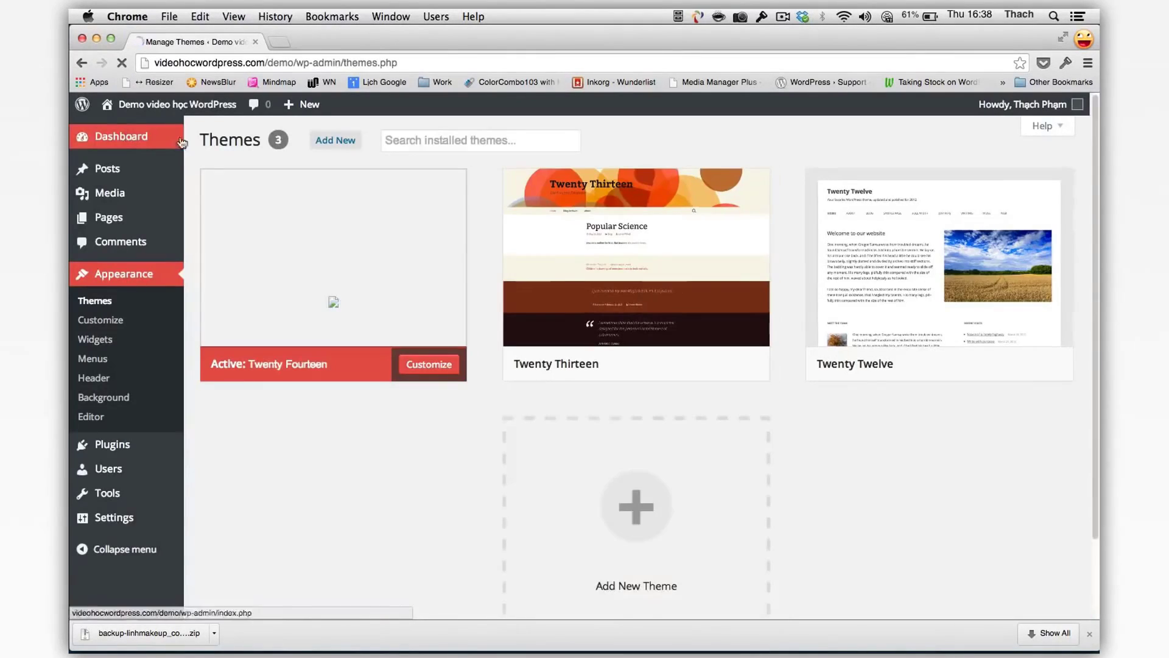
click(181, 139)
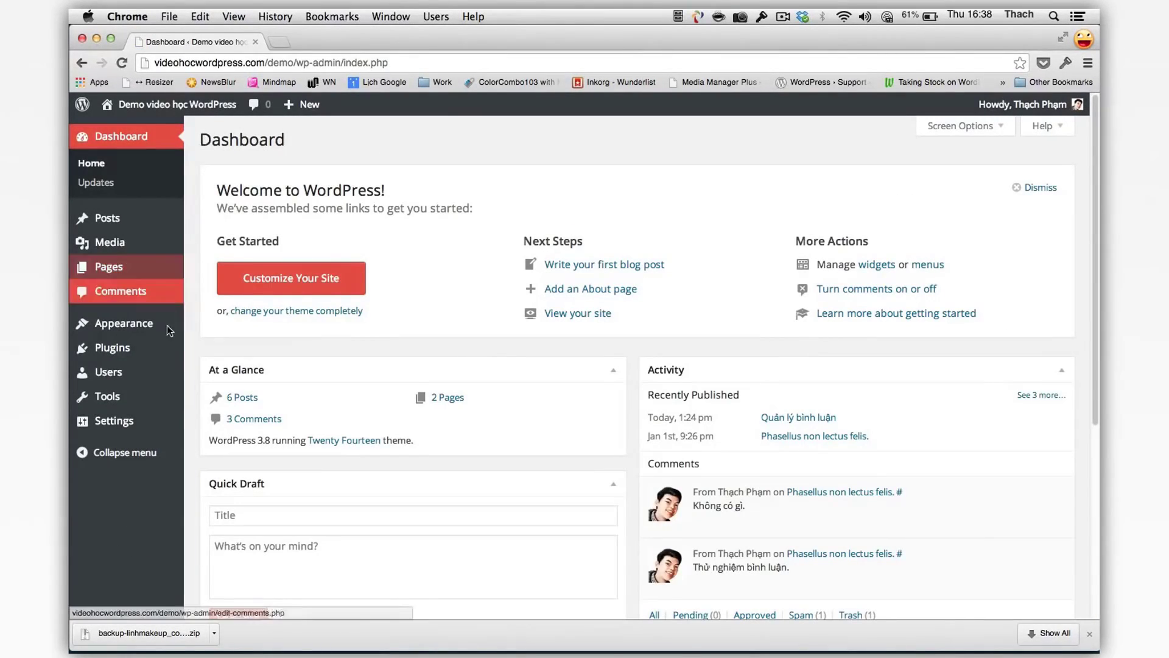
mouse_move(167, 327)
click(215, 365)
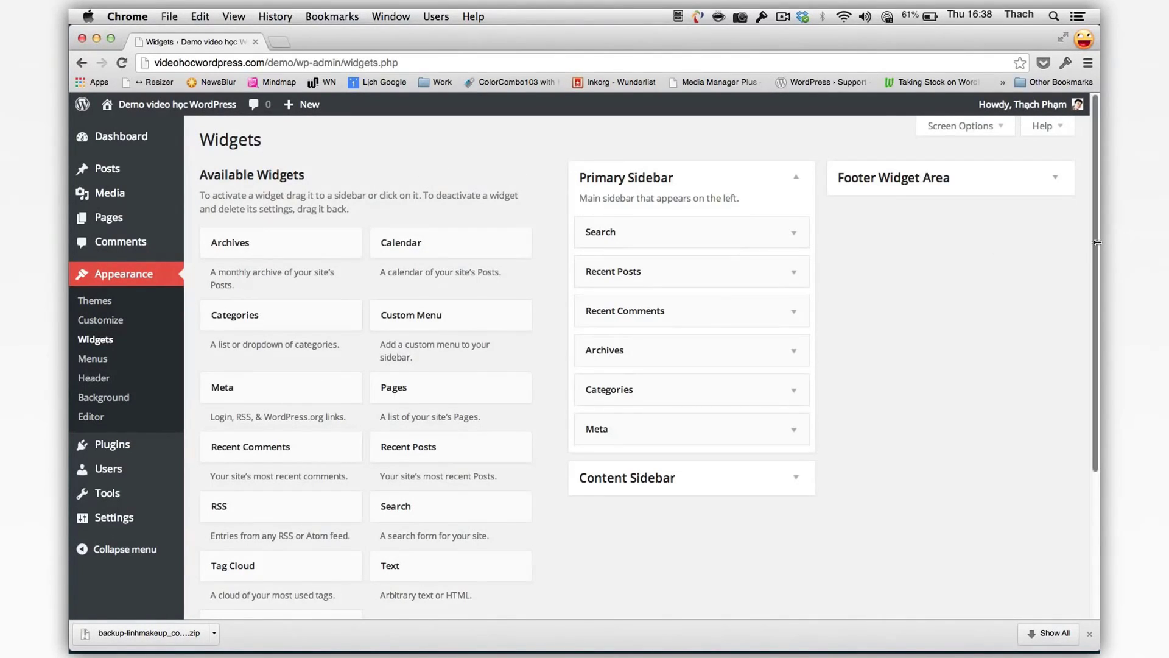
- Examine the available widgets and the theme's sidebar areas, including the placement options for the Twenty Fourteen Ephemera widget
drag(1093, 239, 1091, 268)
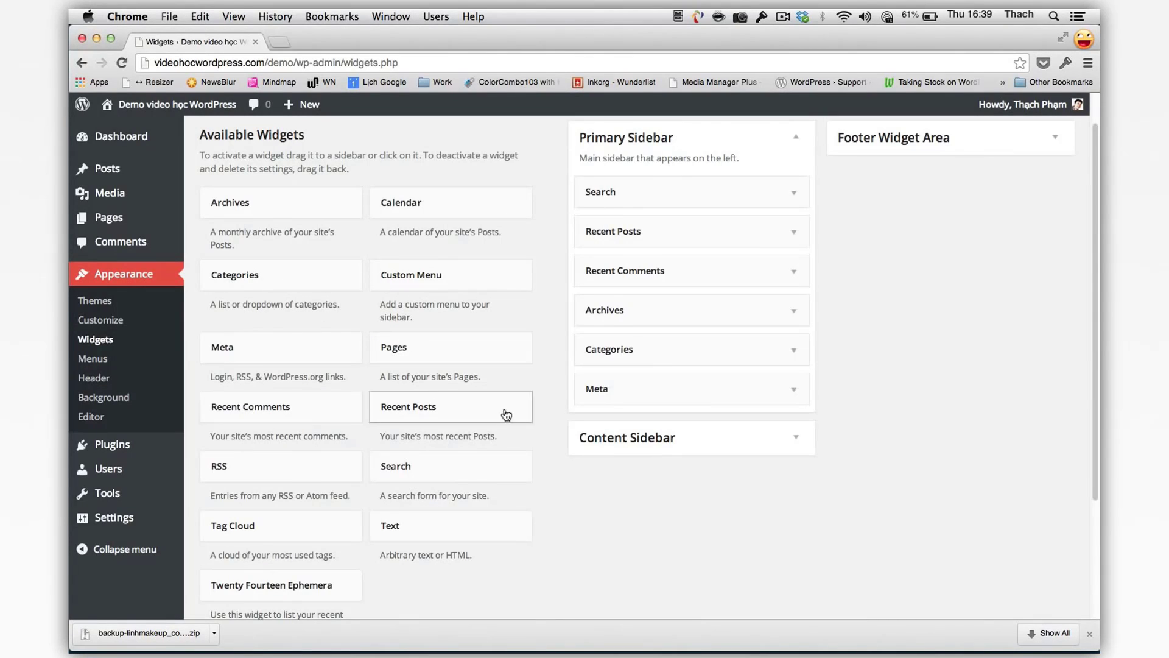
scroll(1095, 320, down, 2)
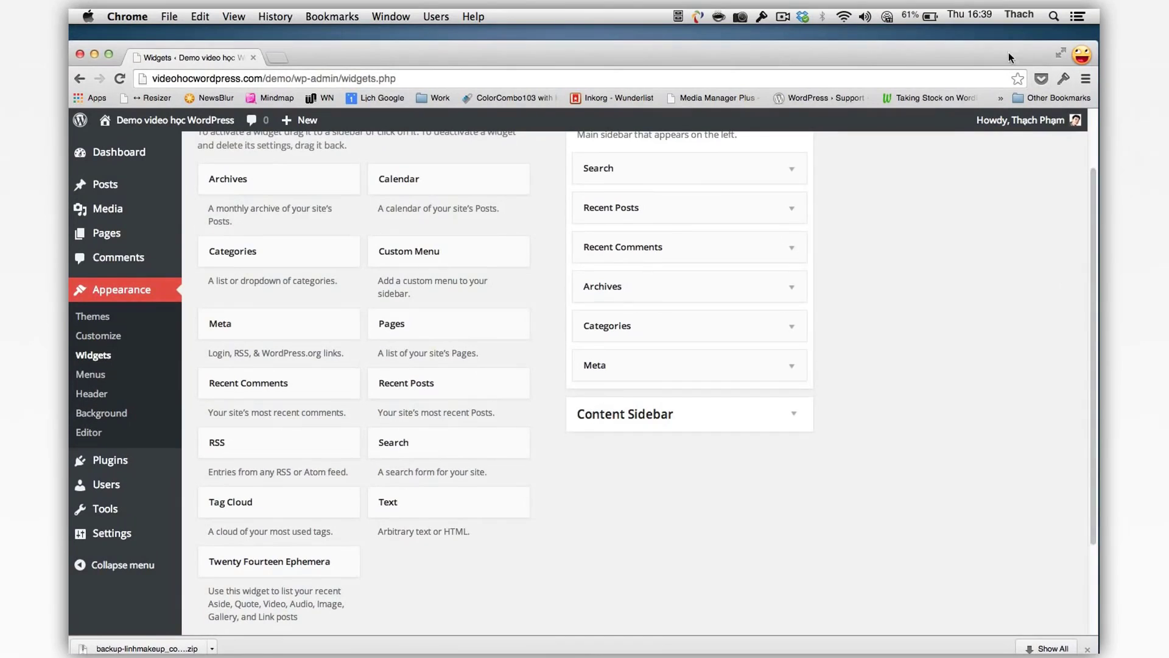
drag(1009, 52, 1010, 36)
scroll(342, 407, down, 3)
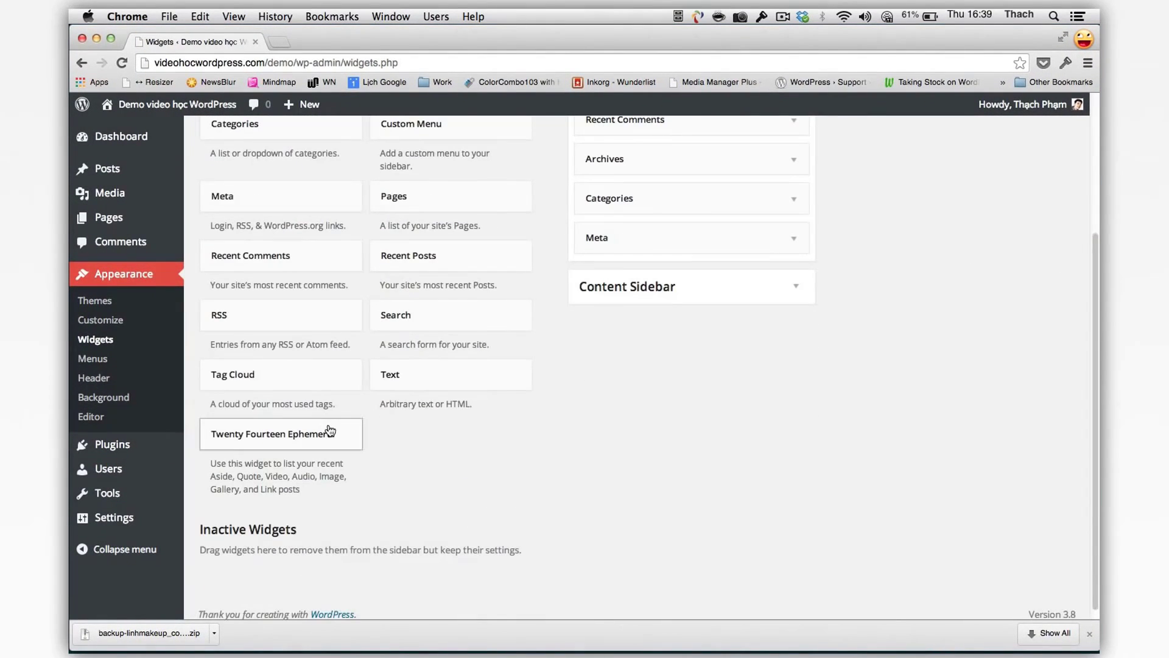
click(334, 434)
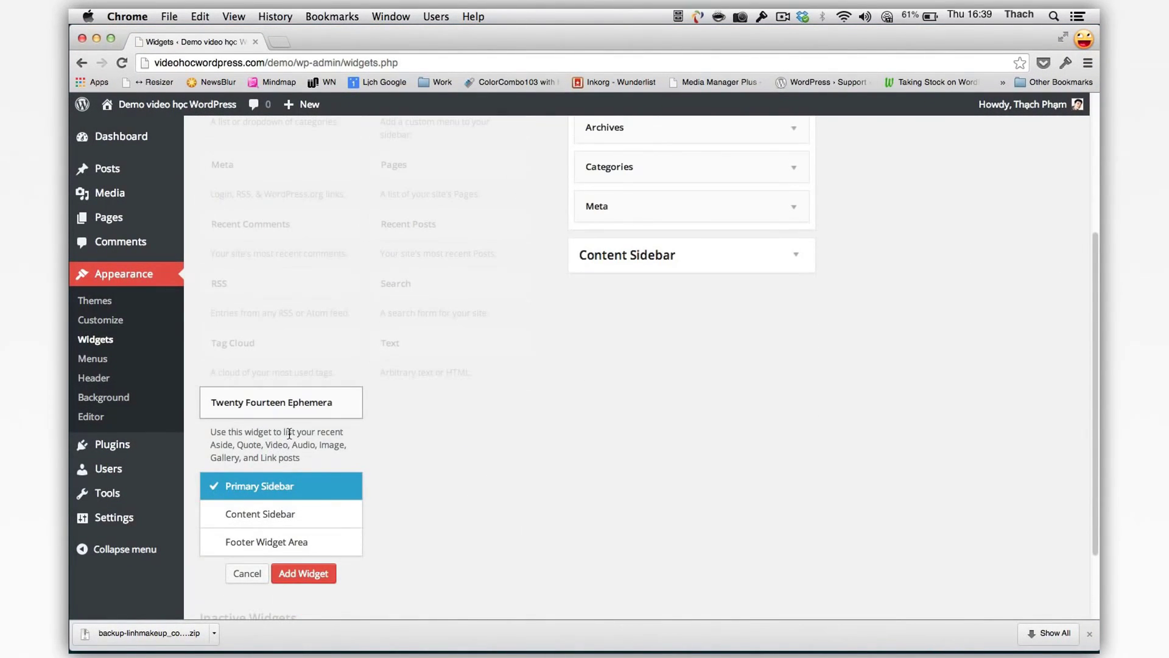
click(246, 574)
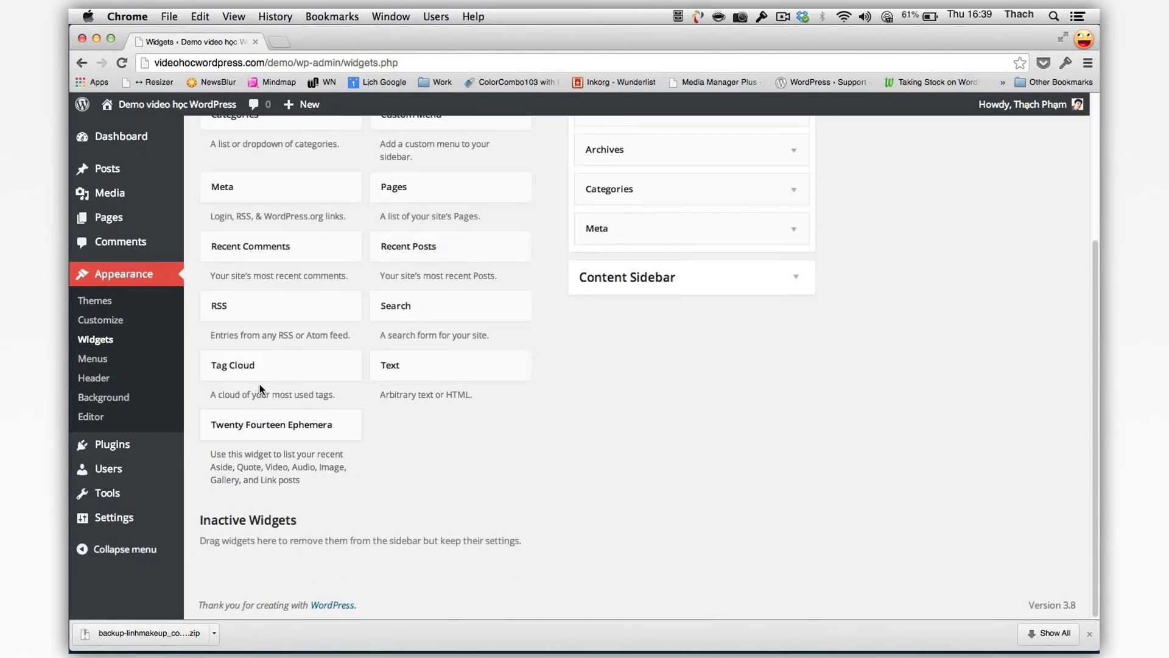
scroll(720, 389, up, 3)
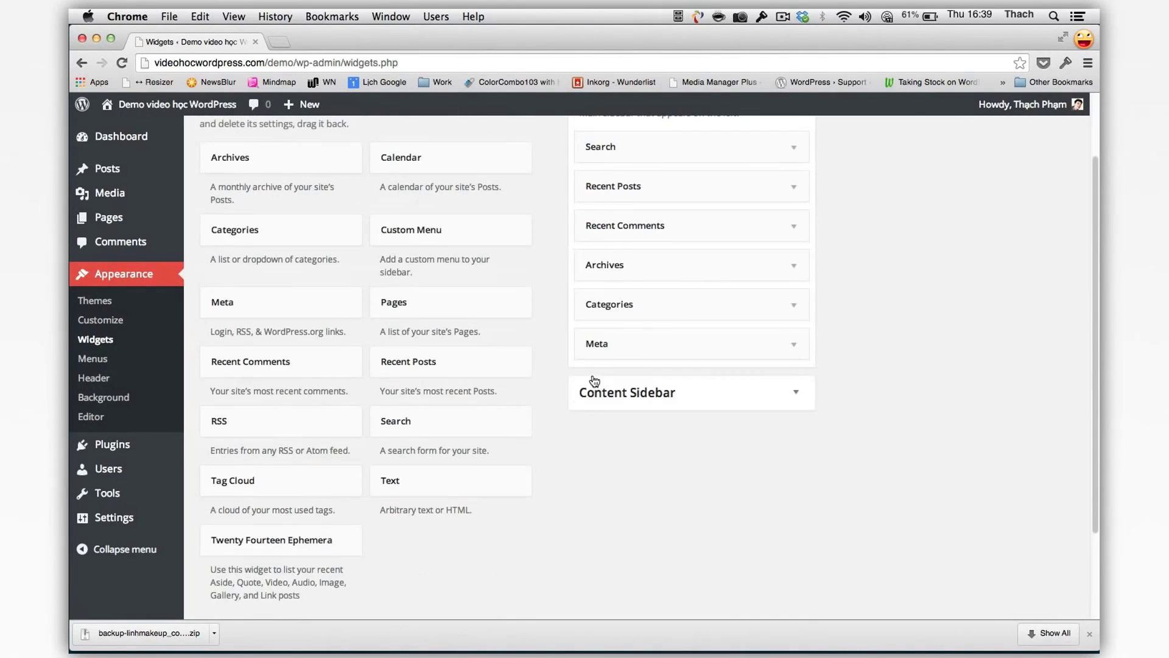
scroll(595, 384, up, 2)
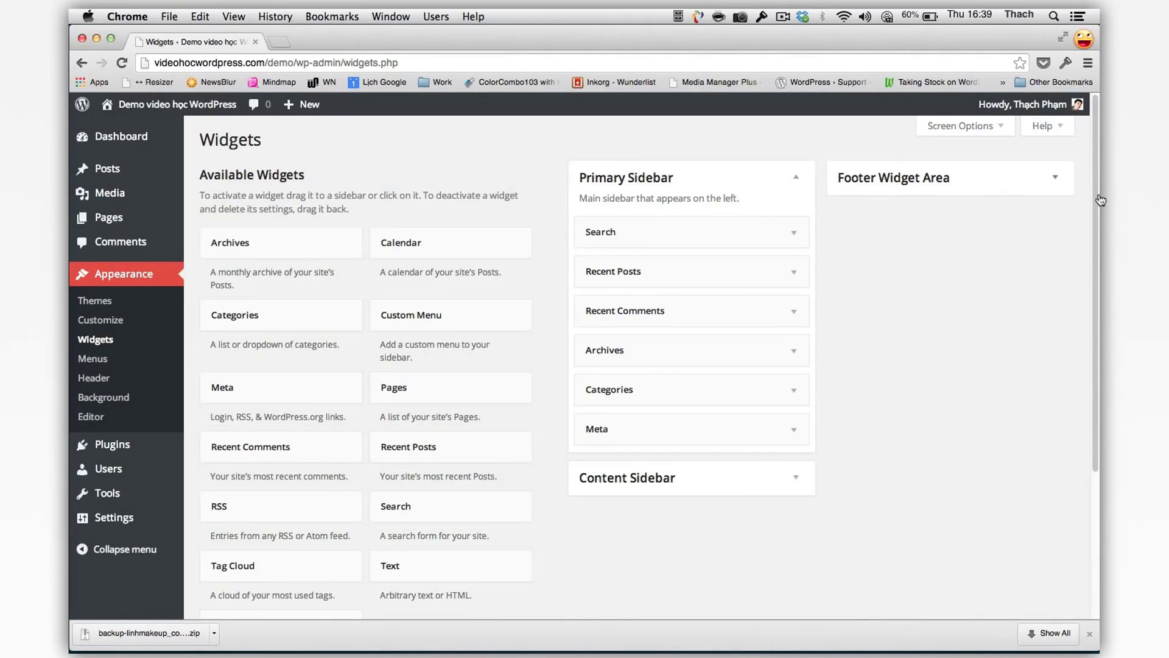
- Delete the Meta widget from the Primary Sidebar
scroll(1097, 184, down, 1)
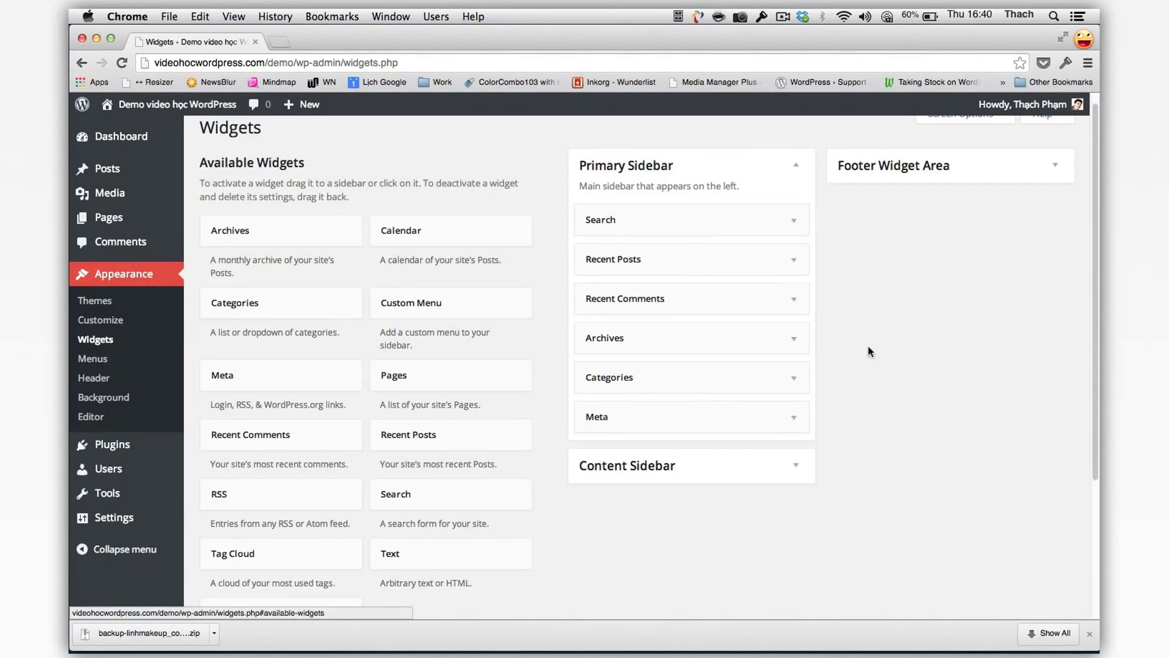
click(795, 417)
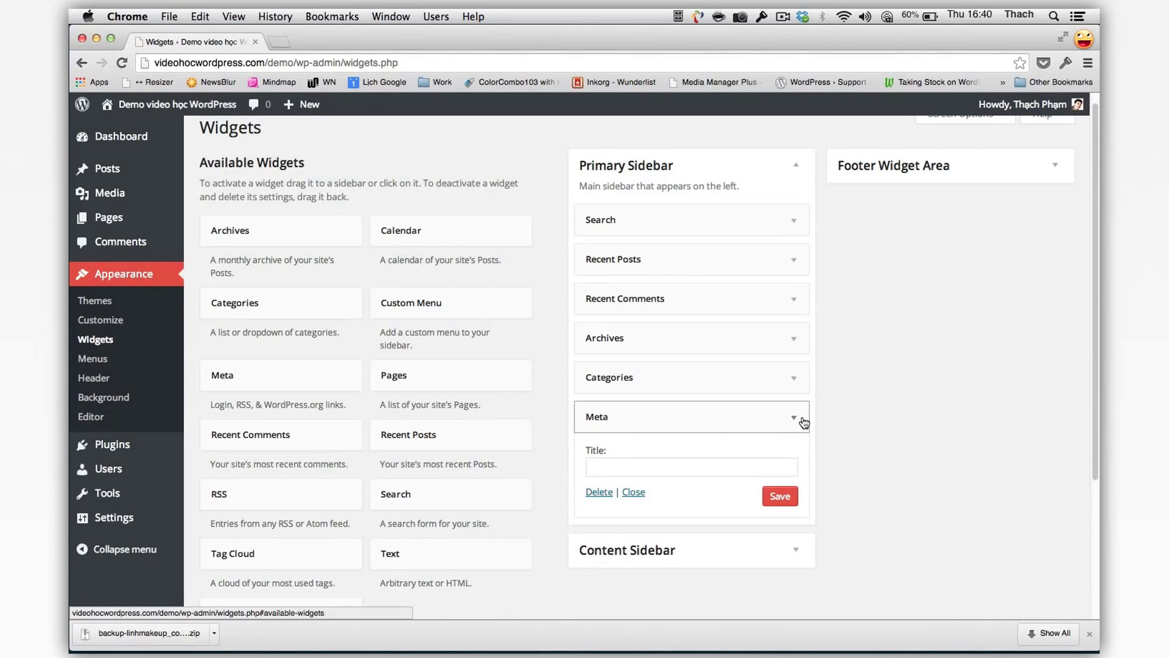
click(593, 493)
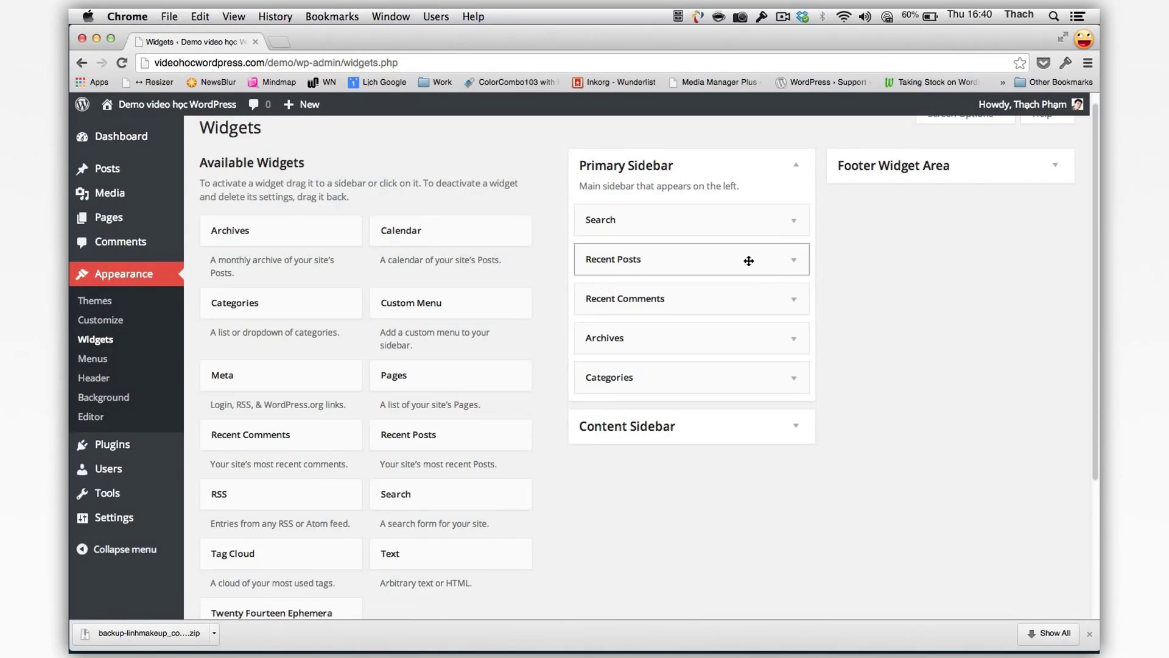
- Title the Primary Sidebar's Recent Posts widget "Bài mới nhất" and turn on its post date display
click(795, 260)
click(617, 312)
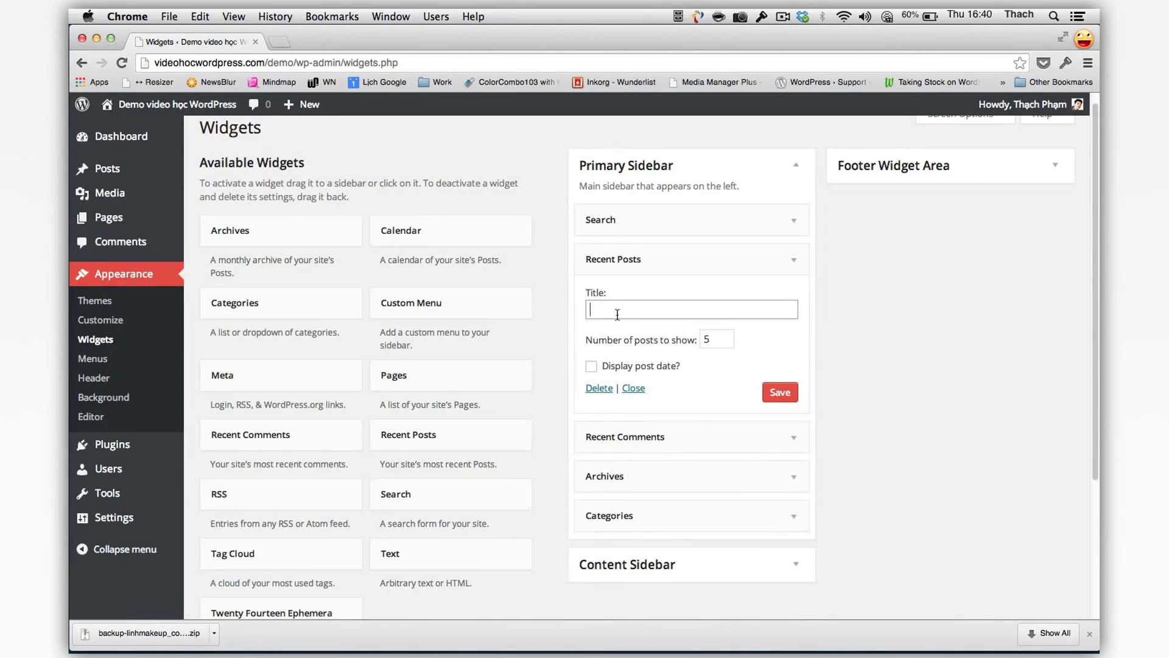
text(Bài mới nhất)
click(640, 366)
click(795, 260)
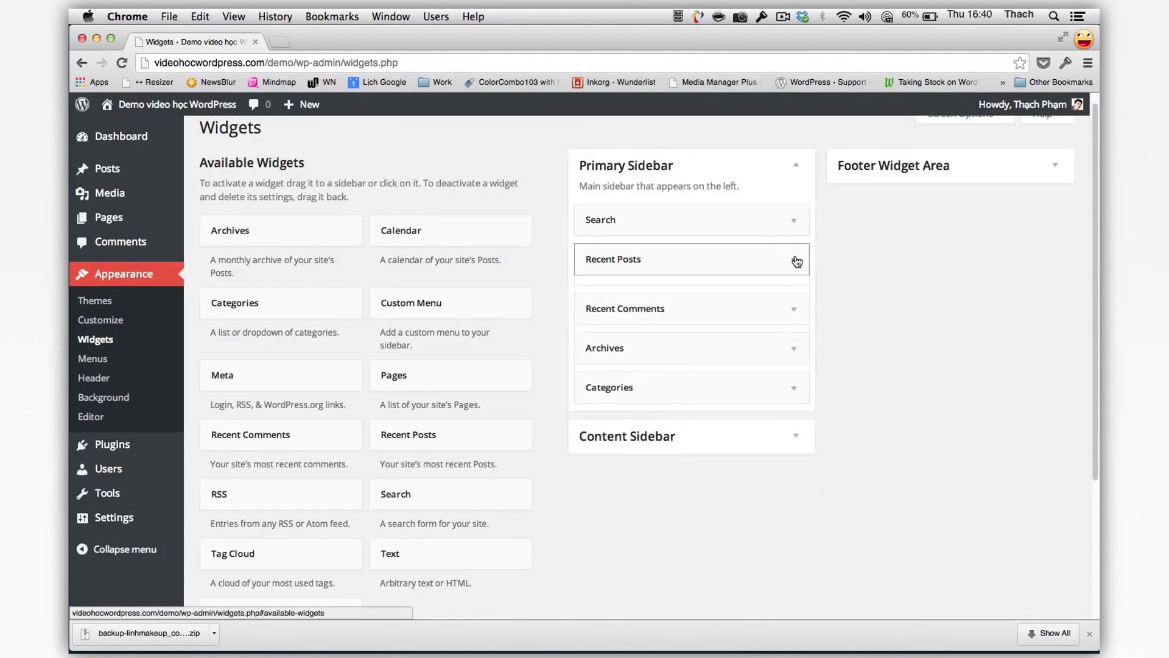
- Title the Recent Comments widget "Bình luận mới" and save both it and the Recent Posts widget
click(795, 298)
click(680, 348)
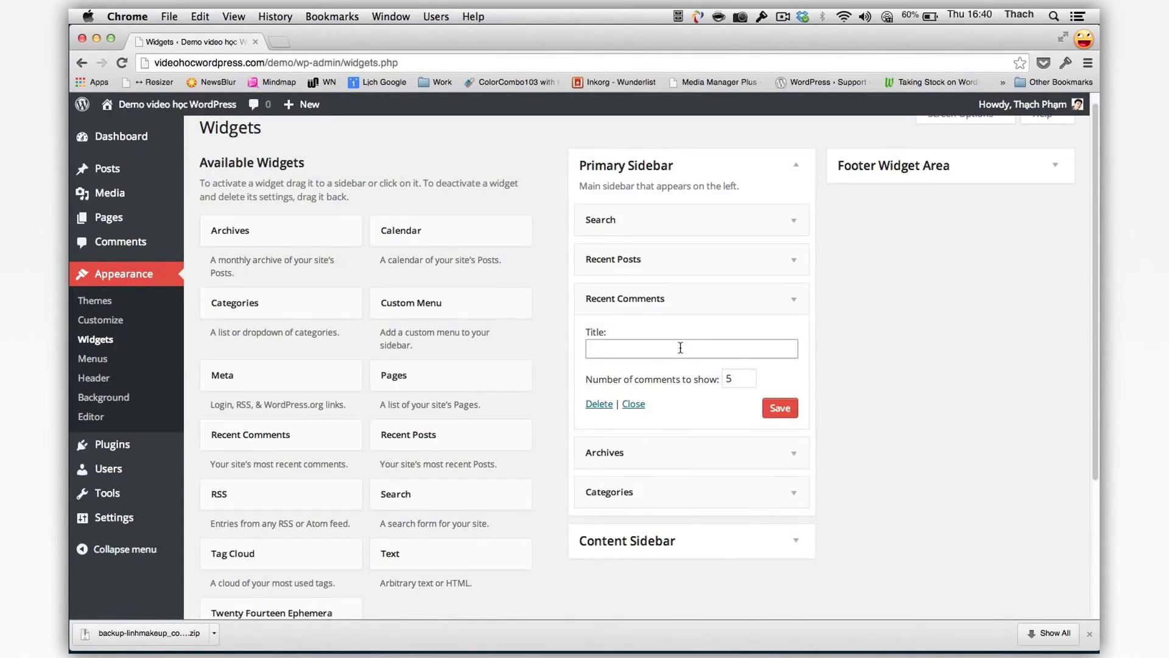
text(Bin)
text(h luận mơi)
mouse_move(773, 309)
mouse_down()
mouse_move(776, 327)
mouse_move(788, 309)
mouse_up()
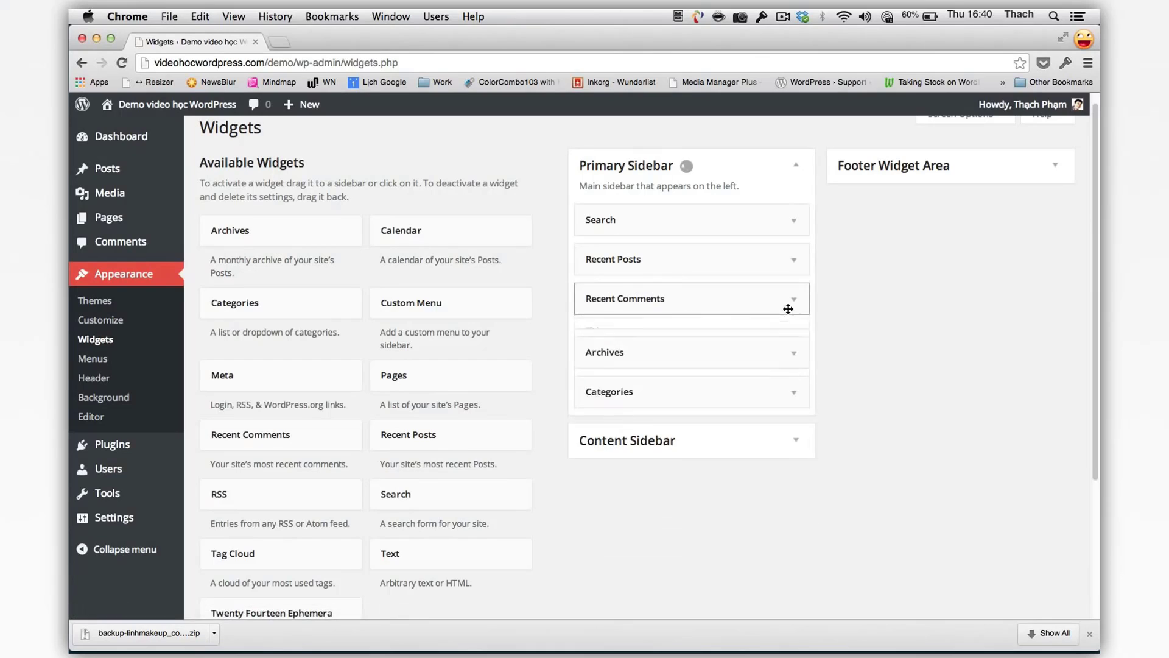
click(780, 412)
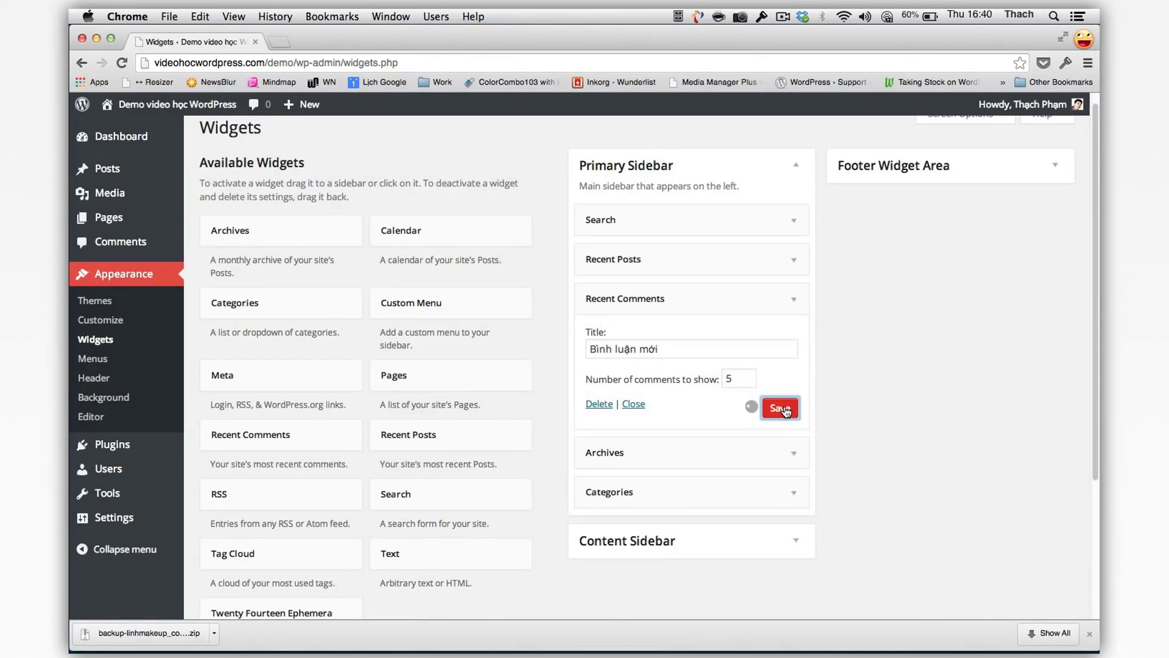
click(790, 261)
click(780, 392)
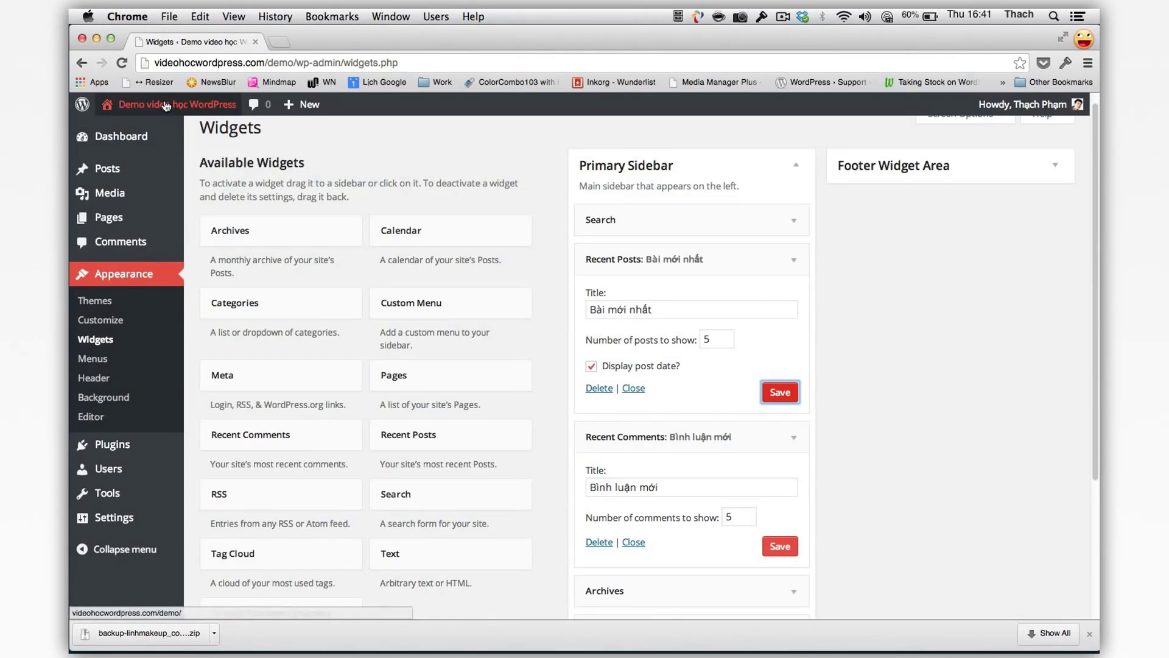
- Open the live site in a new tab and check the titles and post dates of the two edited sidebar widgets
mouse_move(140, 105)
right_click(173, 130)
click(173, 132)
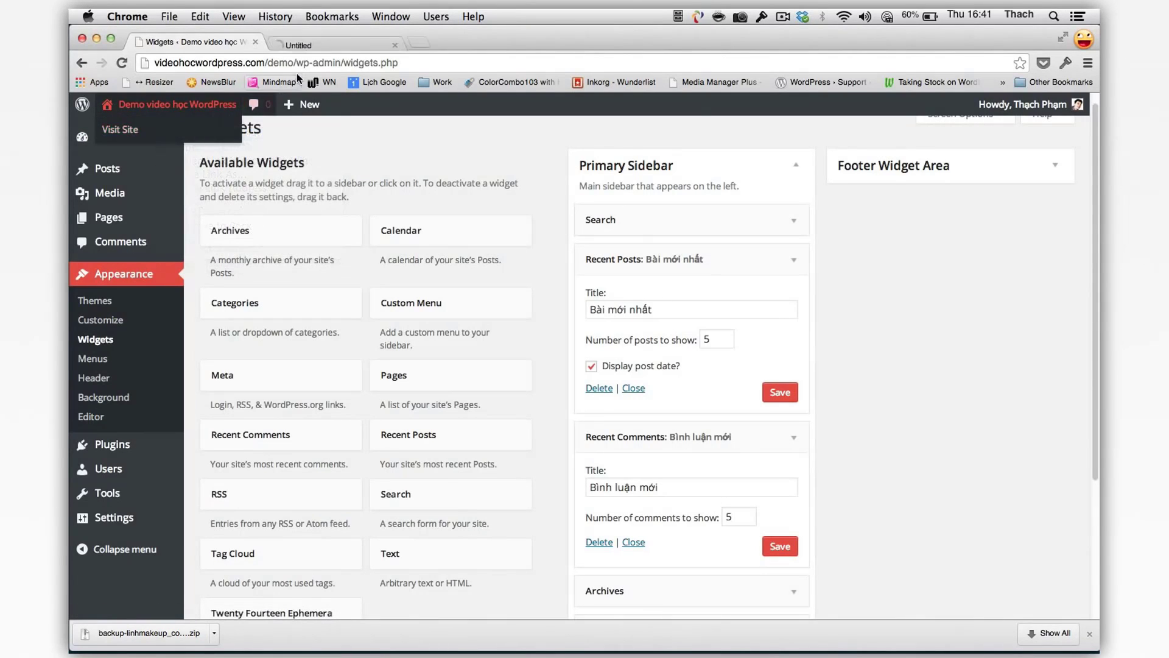
click(322, 38)
scroll(244, 141, down, 3)
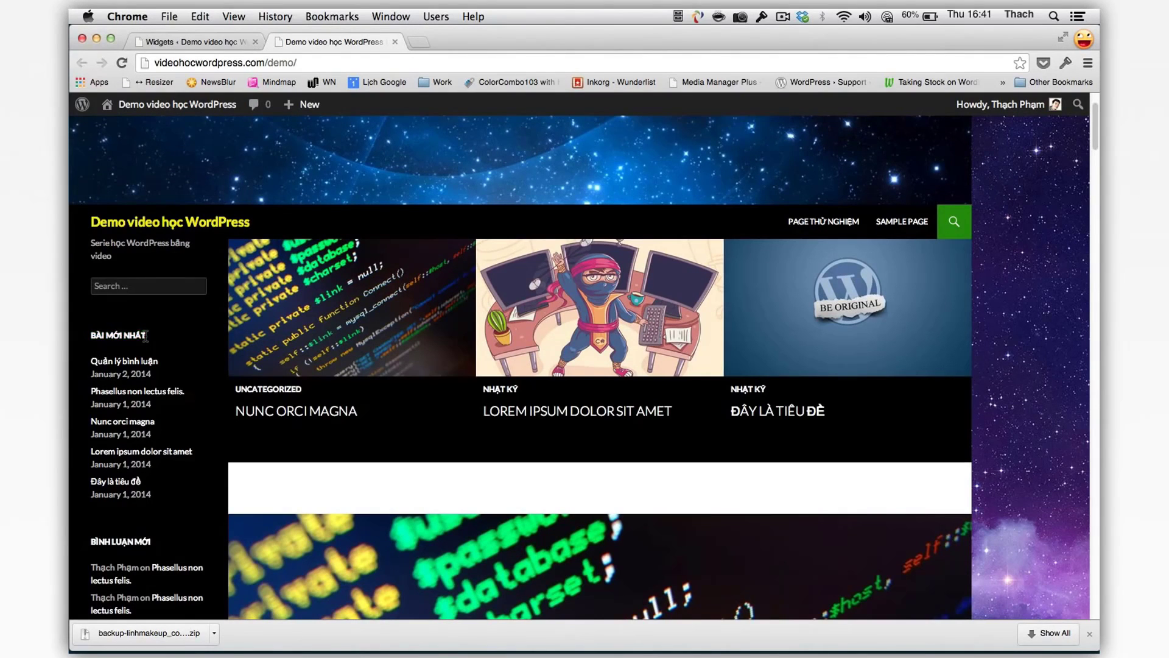
scroll(170, 389, down, 1)
scroll(155, 522, down, 4)
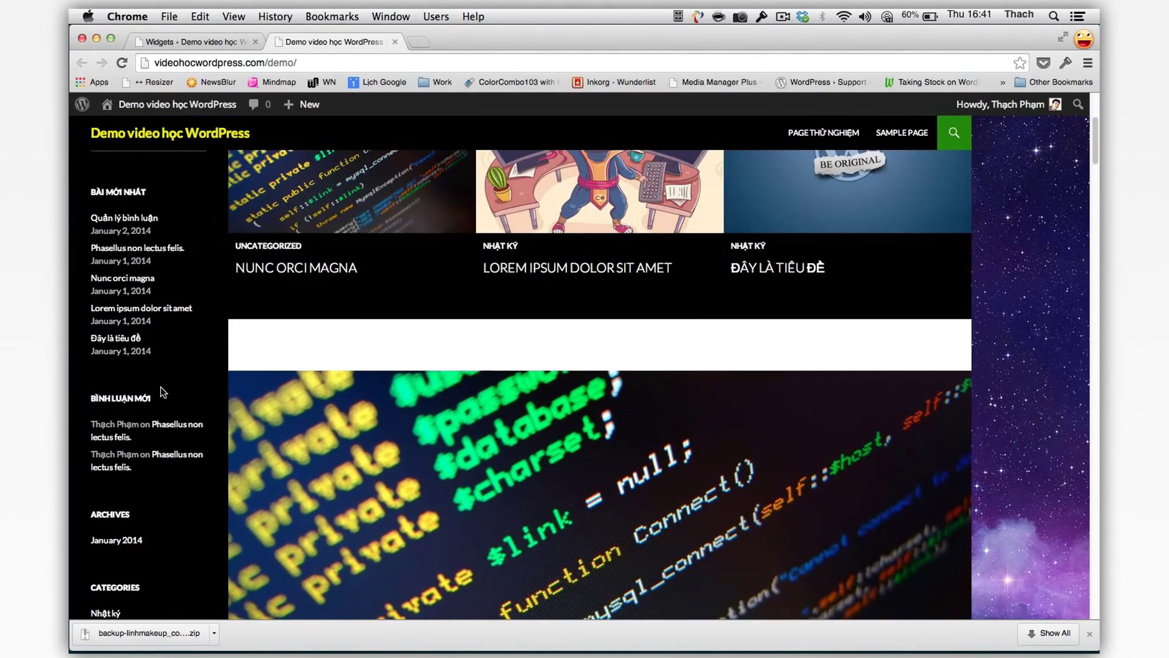
drag(157, 399, 92, 399)
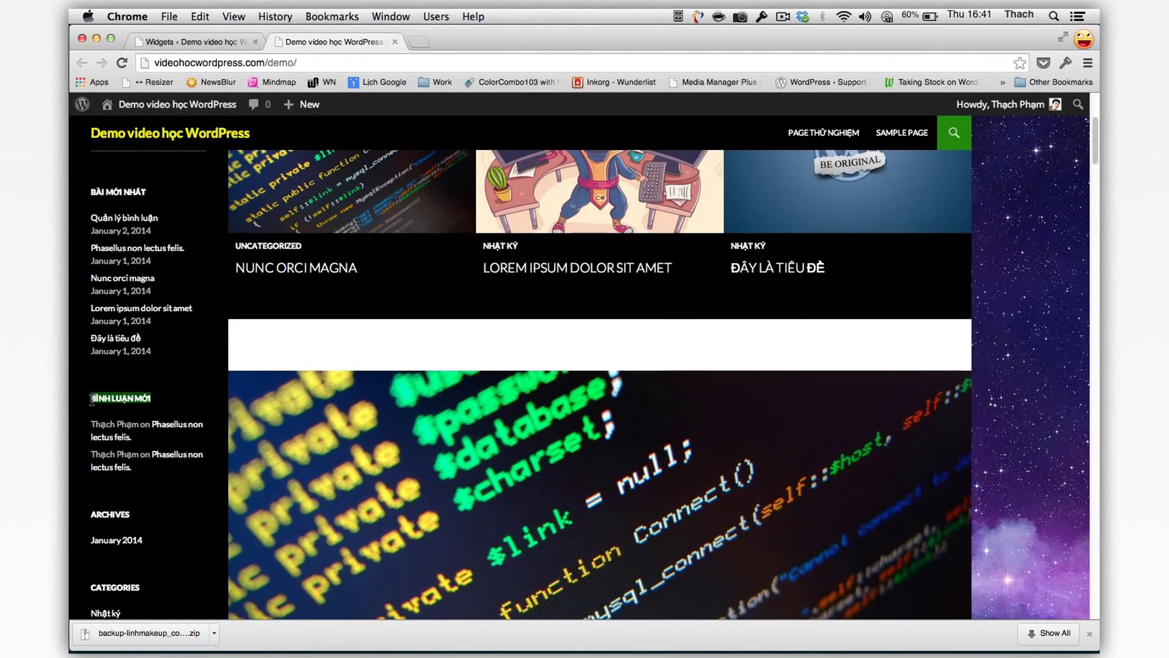
- Return to the Widgets page and collapse the settings of the Recent Posts and Recent Comments widgets
click(195, 42)
click(779, 262)
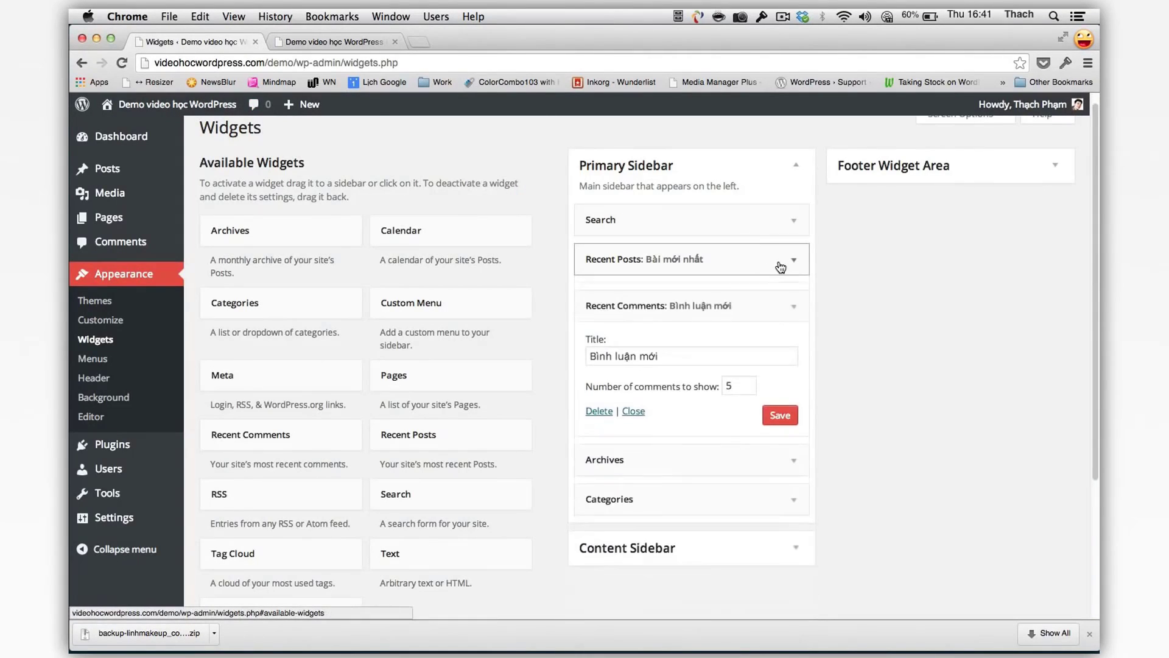
click(792, 298)
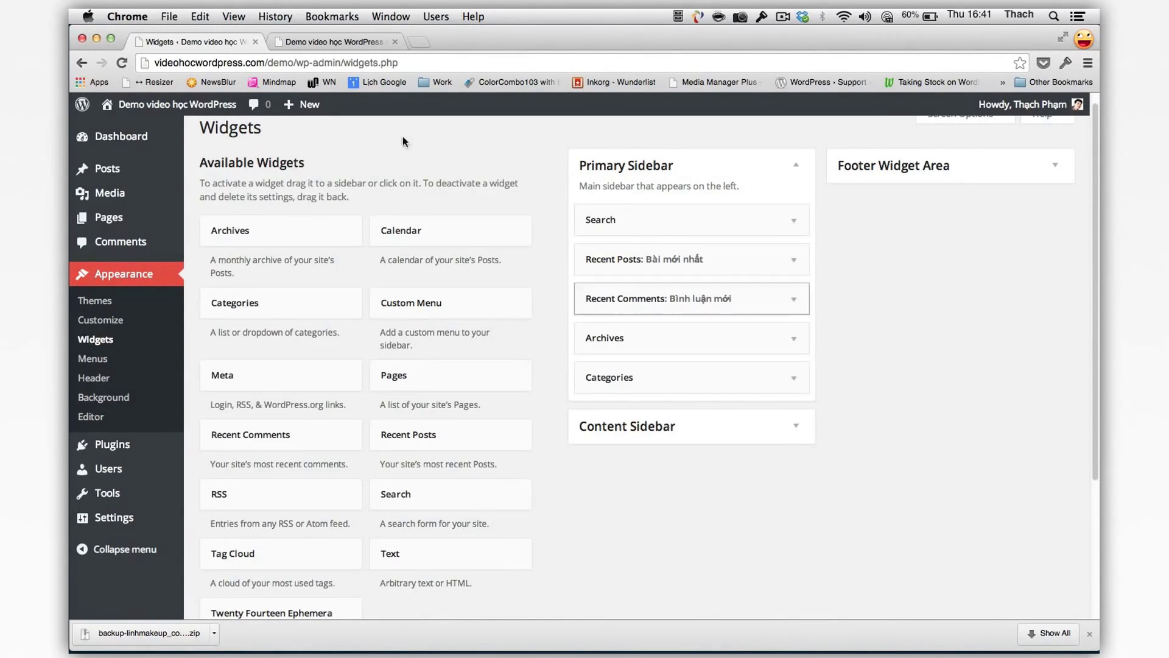
- Switch back to the live site and check the lower part of the sidebar, down to the Categories widget
click(330, 44)
scroll(224, 298, down, 5)
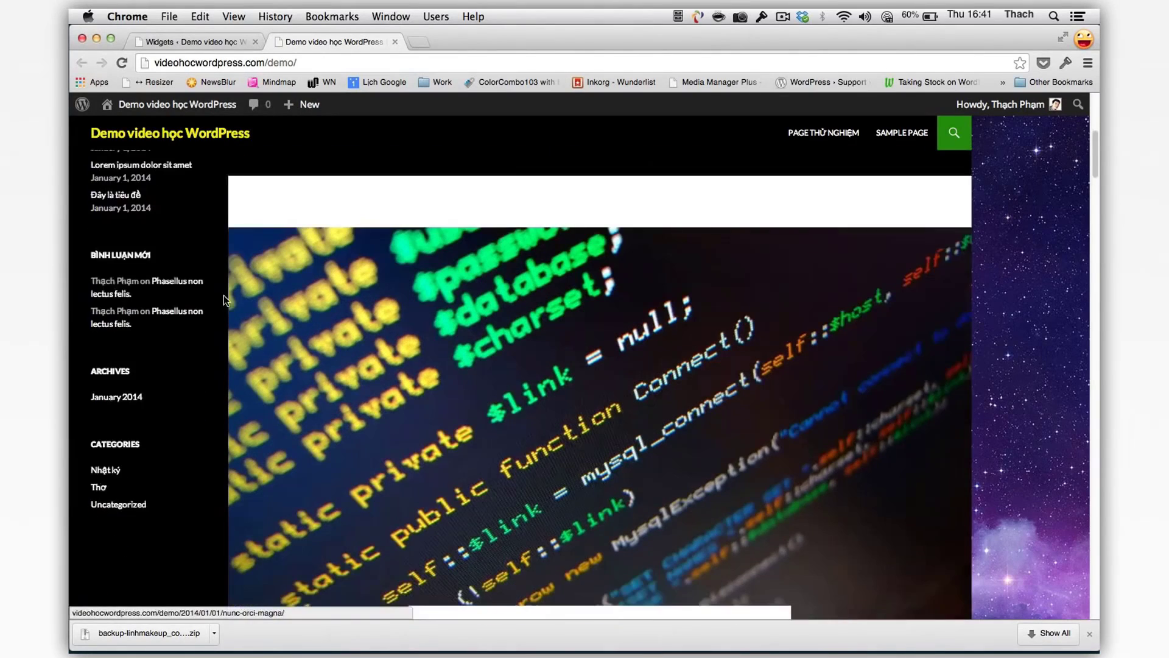
scroll(224, 297, down, 2)
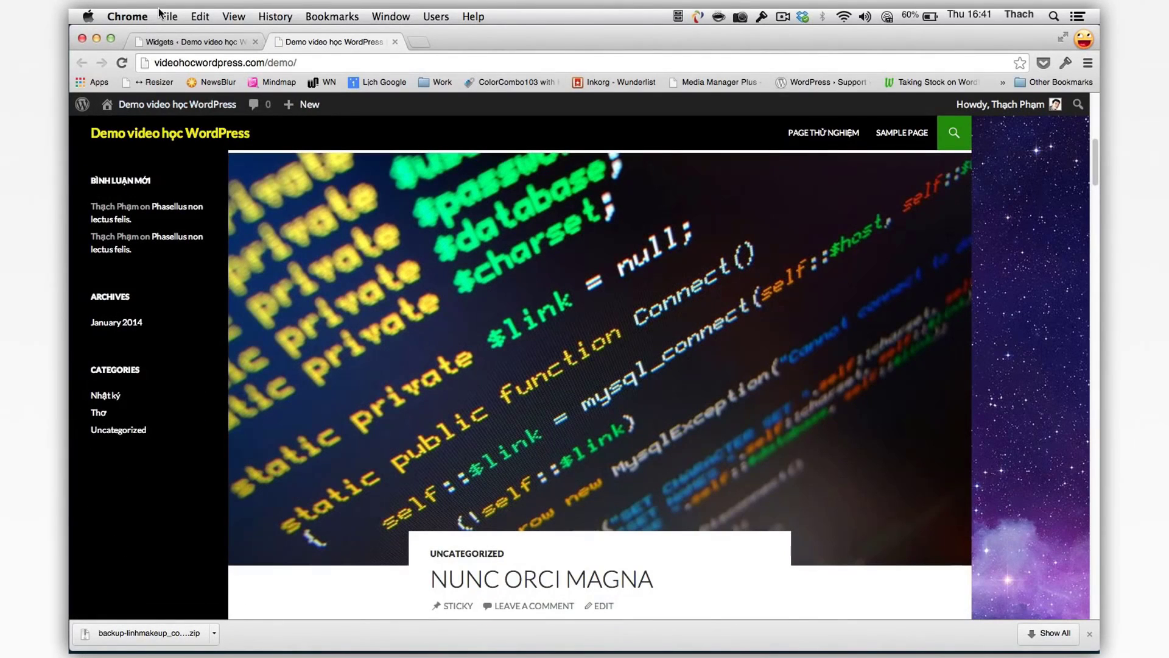
- Return to the Widgets page and add a Calendar widget to the Primary Sidebar
click(172, 42)
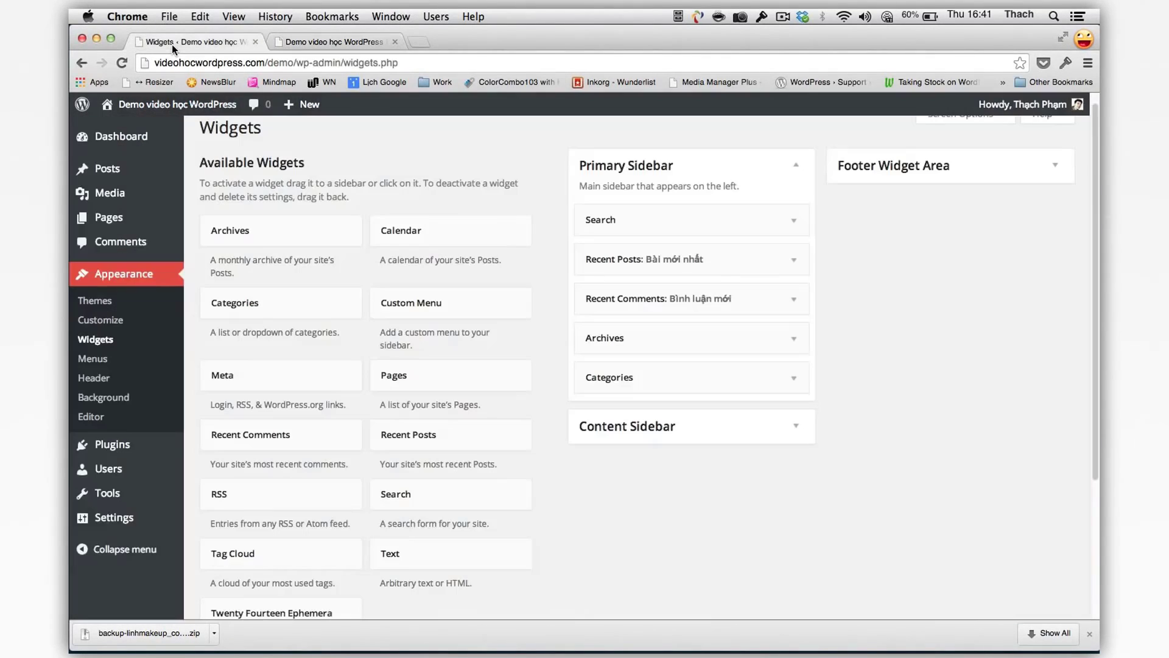
click(404, 228)
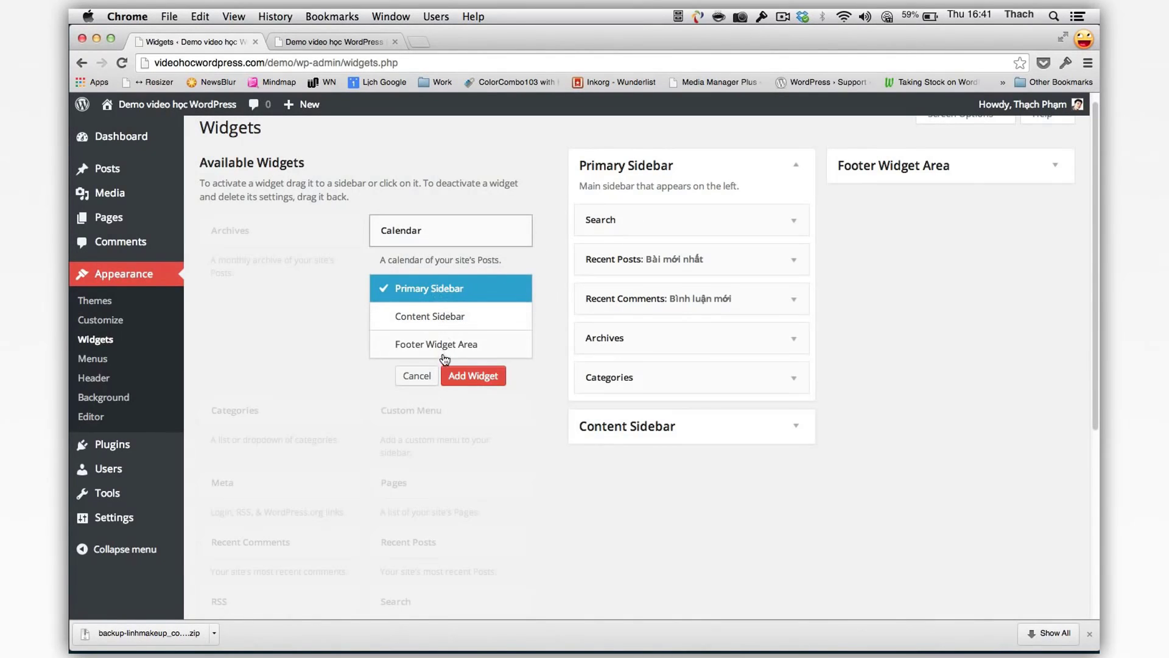
click(469, 375)
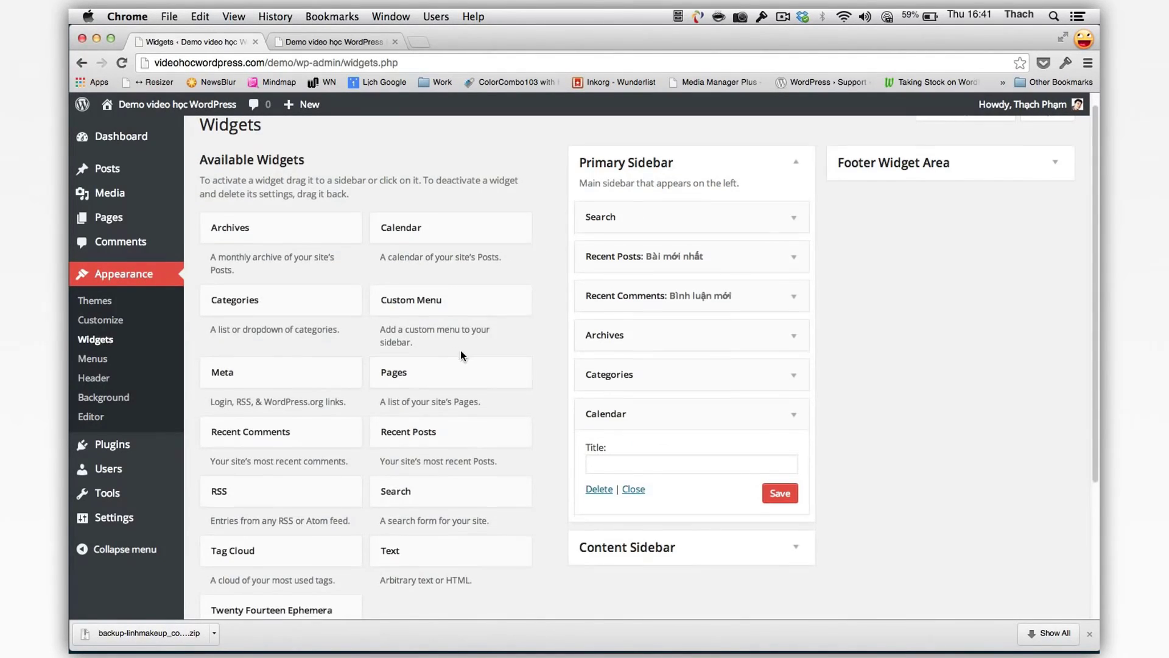
- Title the new Calendar widget "Lịch" and save it
scroll(460, 350, down, 1)
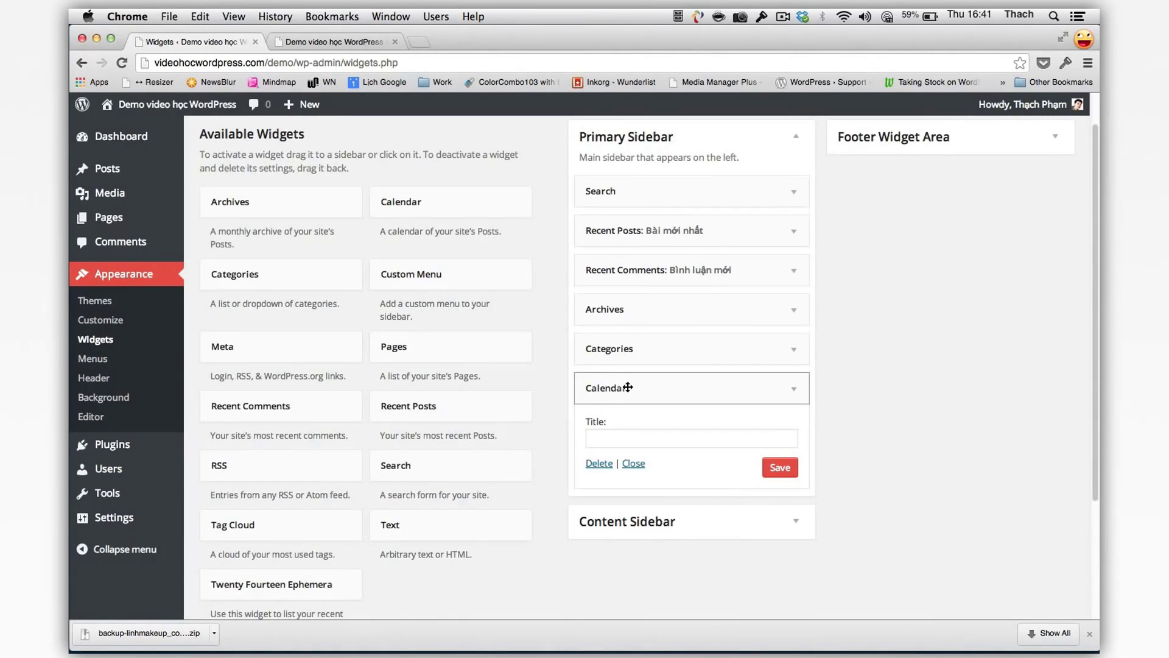
click(625, 433)
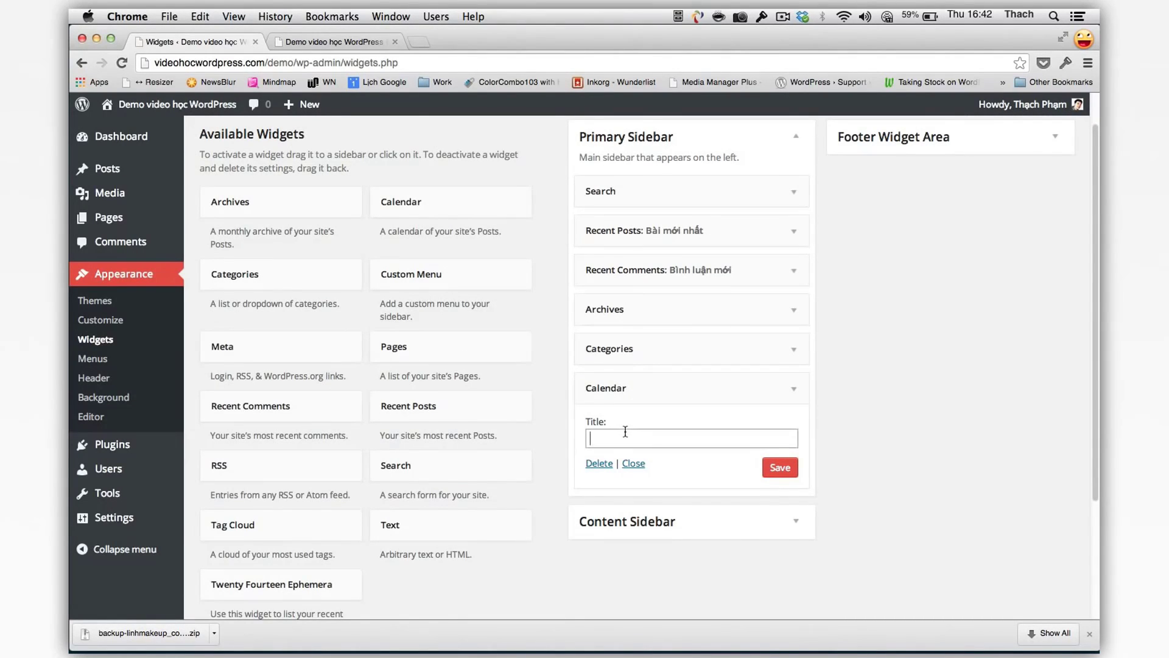
text(Lich)
click(780, 467)
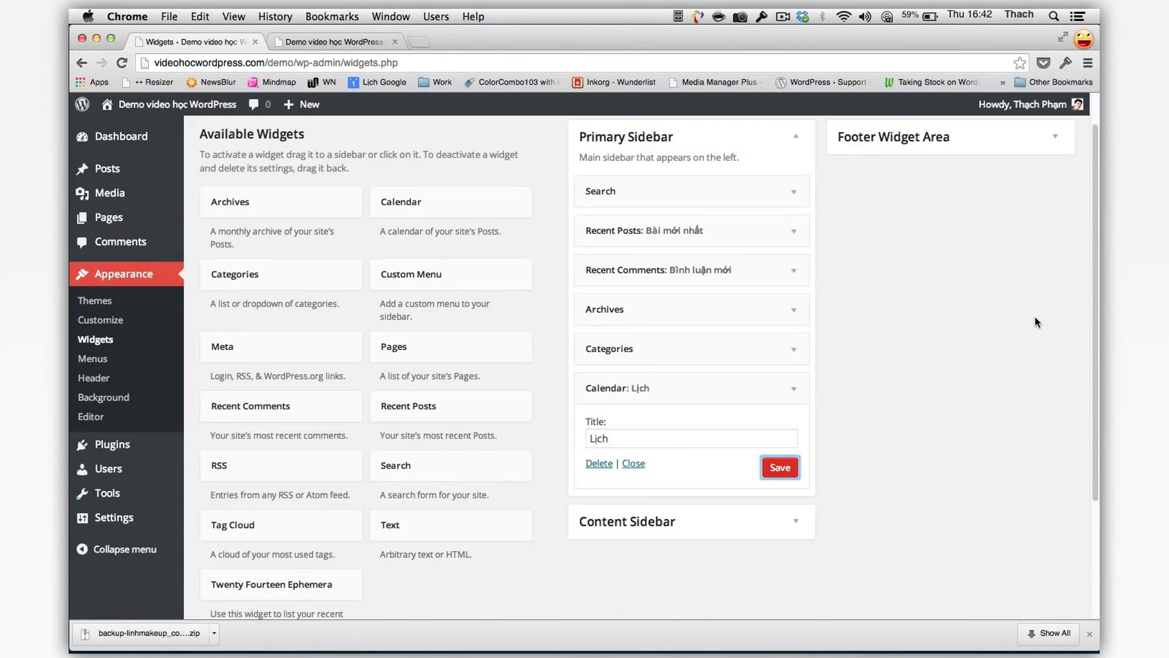
- Reload the live site and check the Calendar widget in the lower part of the sidebar
click(290, 41)
key(super+r)
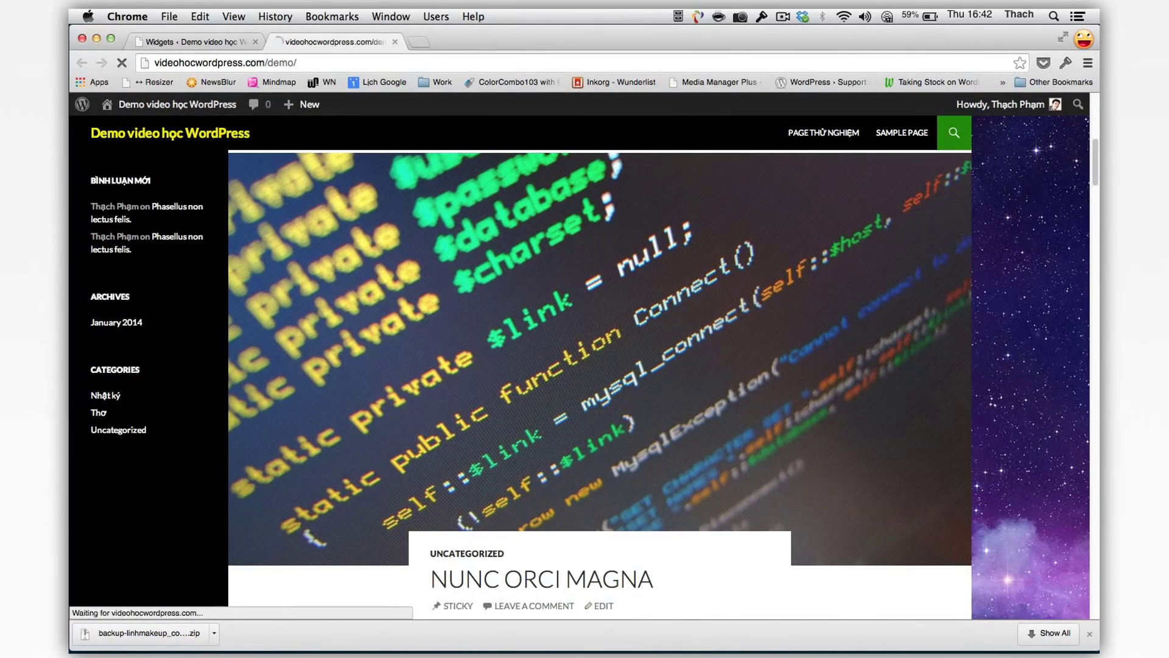
scroll(163, 444, down, 4)
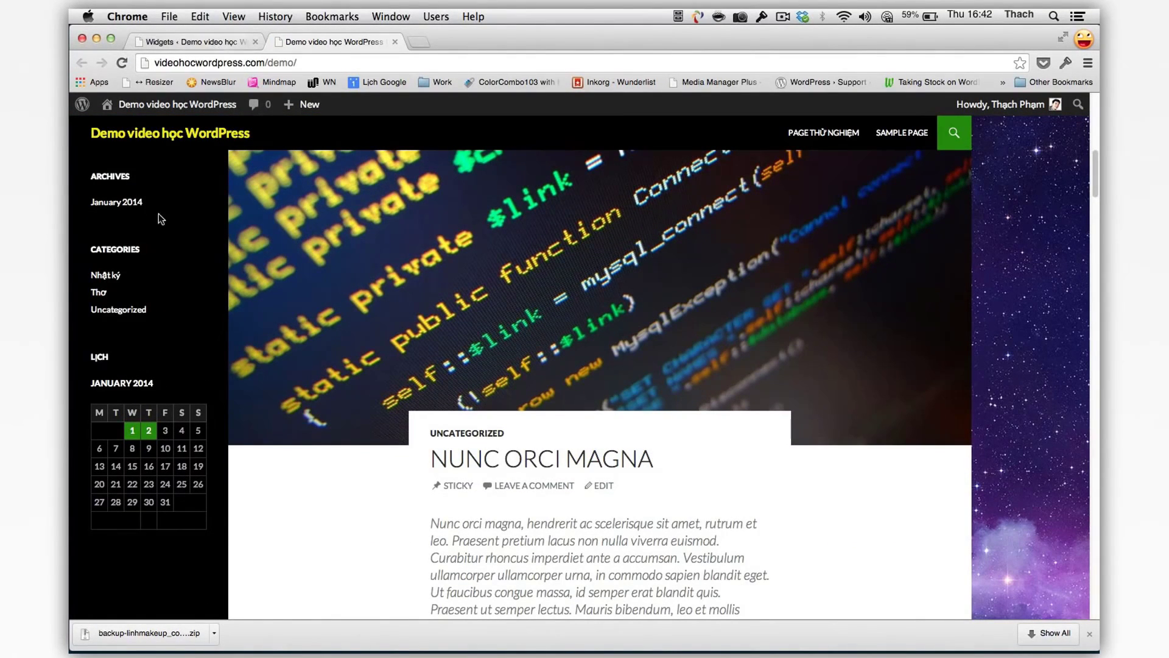
- Back on the Widgets page, collapse the Calendar widget and move it directly below Search in the Primary Sidebar
click(190, 40)
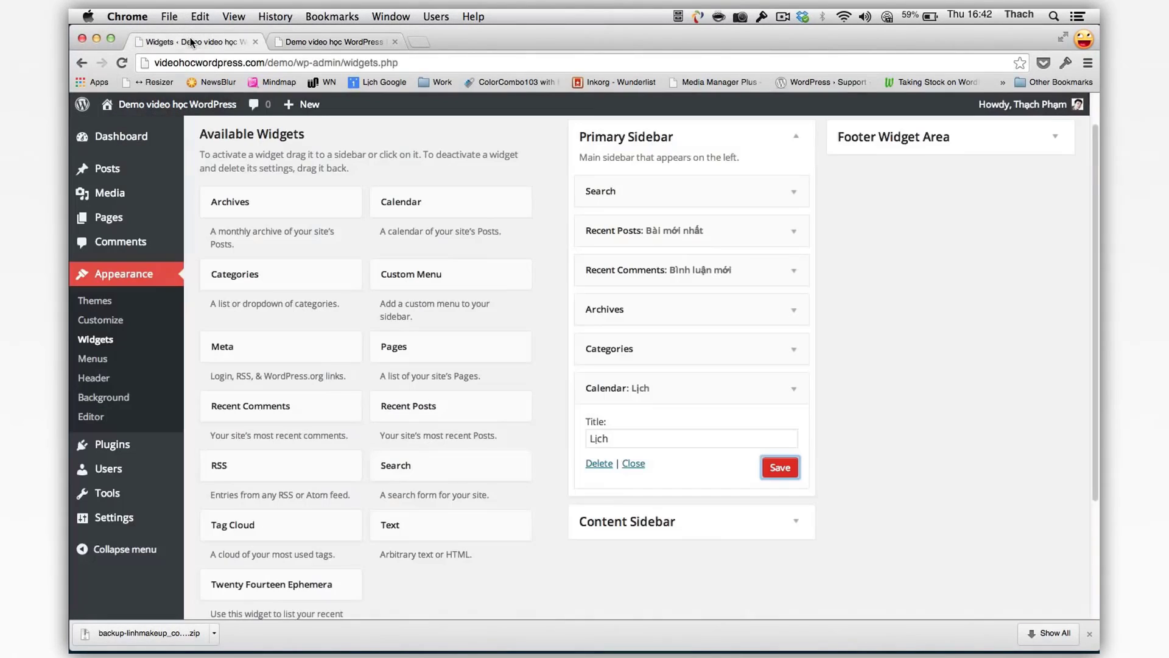
click(790, 389)
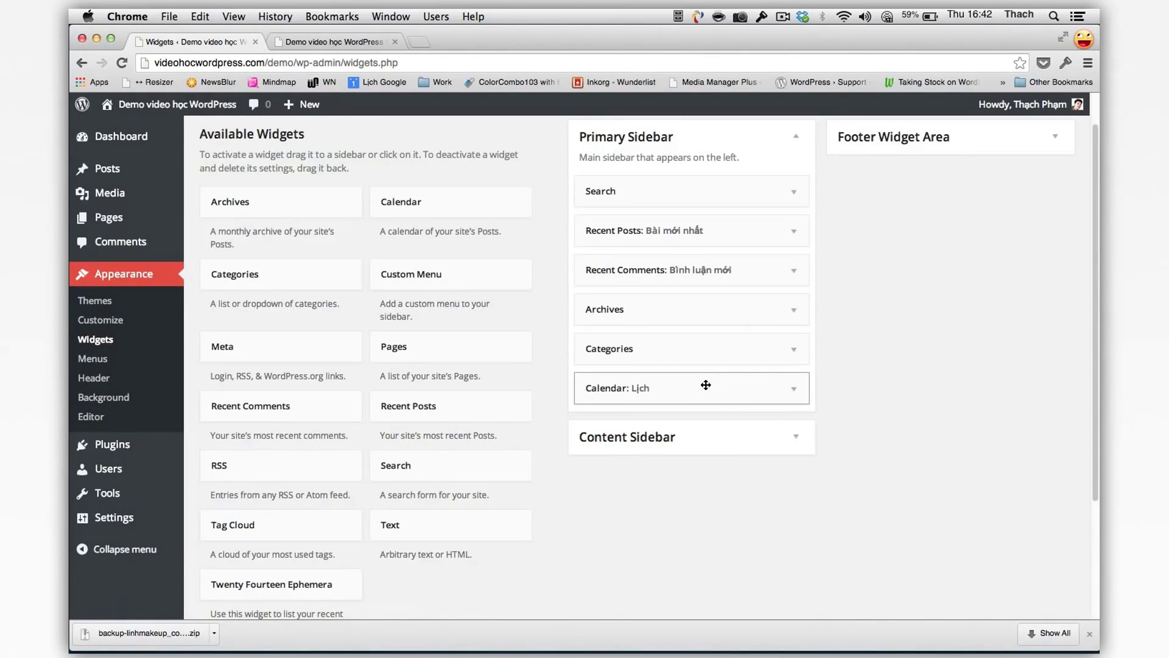
drag(705, 390, 700, 225)
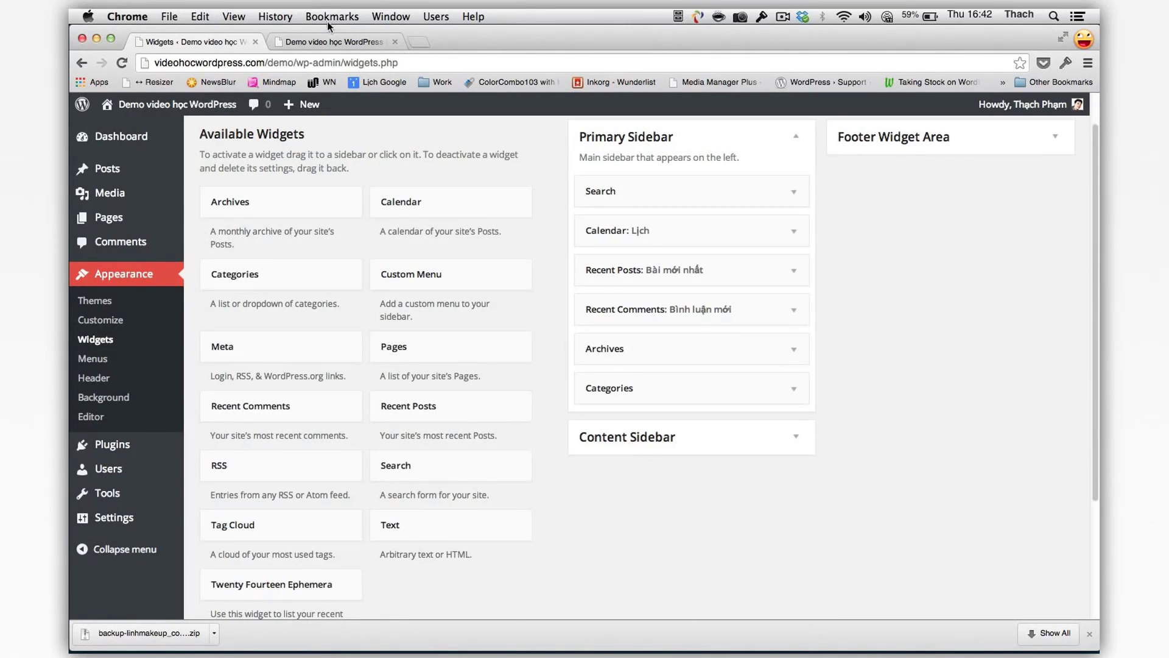
- Reload the live site and check the Calendar's new position near the top of the sidebar
click(327, 40)
key(super+r)
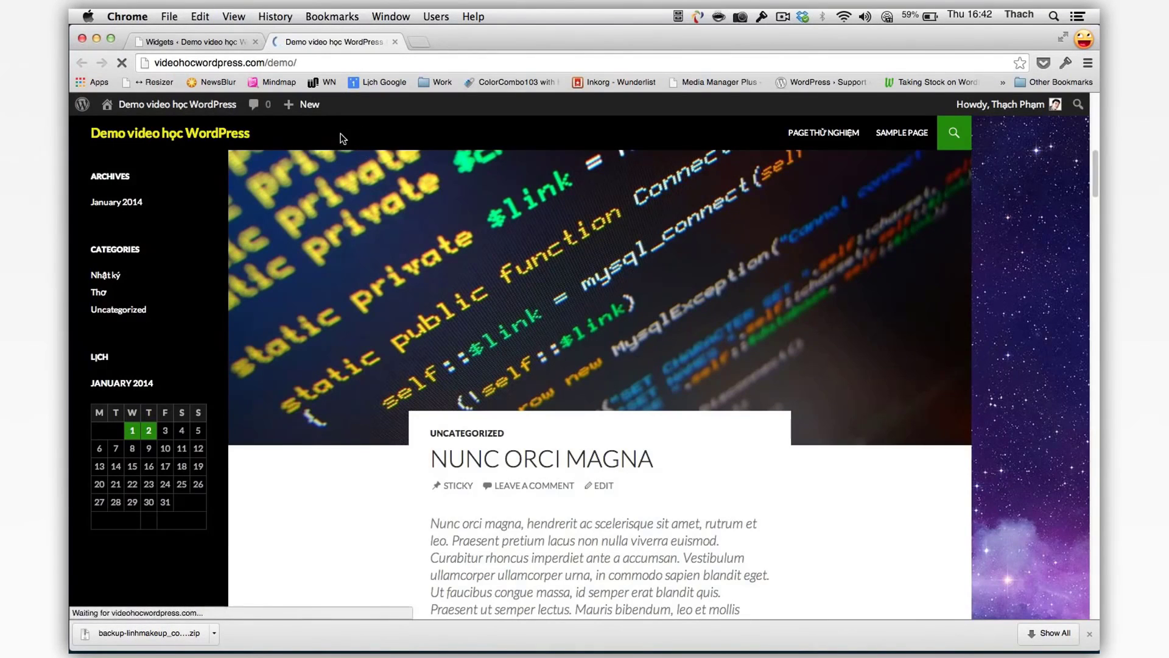
scroll(168, 293, up, 5)
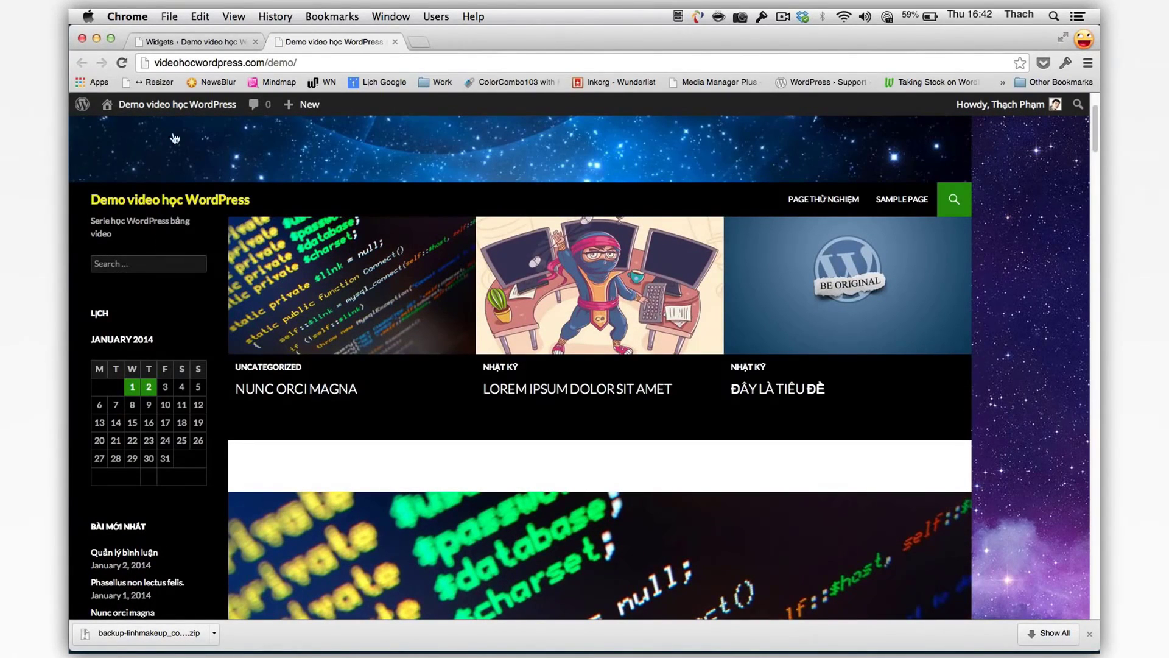
- On the Widgets page, expand the Content Sidebar and add the Twenty Fourteen Ephemera widget to it
click(195, 41)
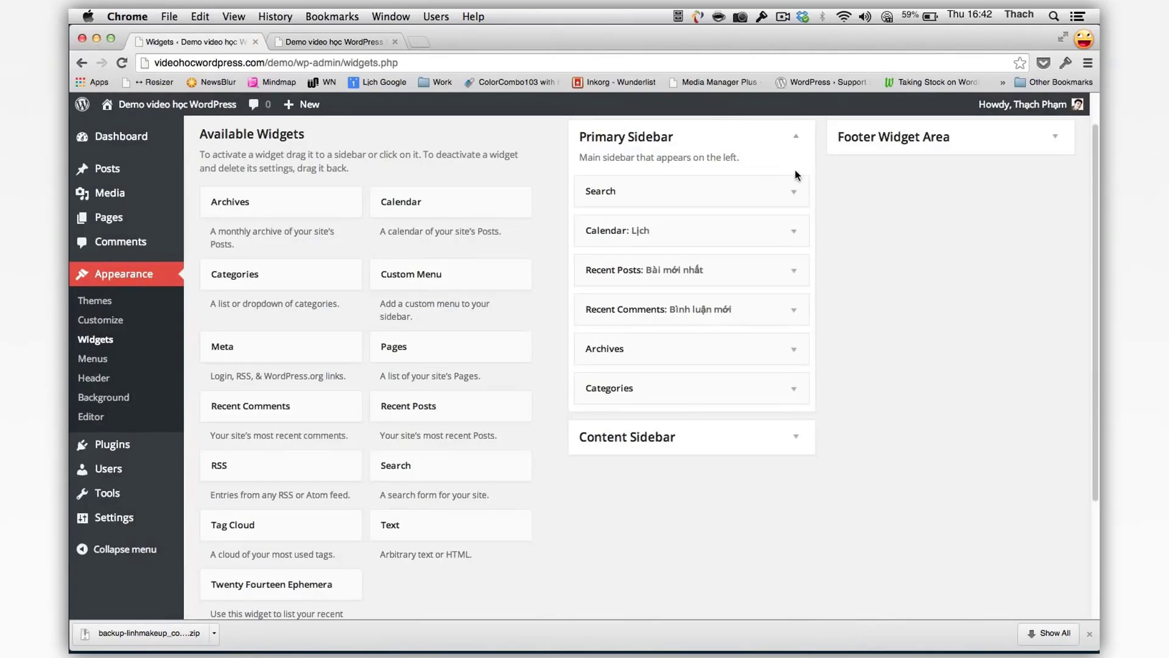
click(756, 450)
scroll(511, 394, down, 1)
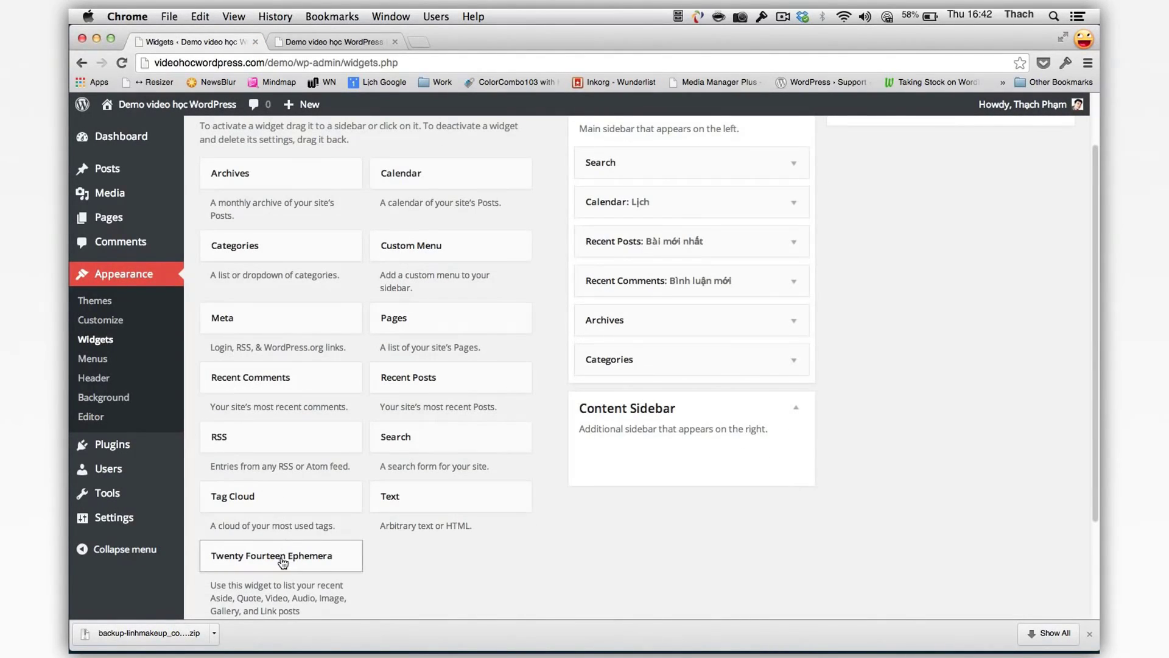
drag(285, 559, 617, 441)
scroll(700, 475, down, 2)
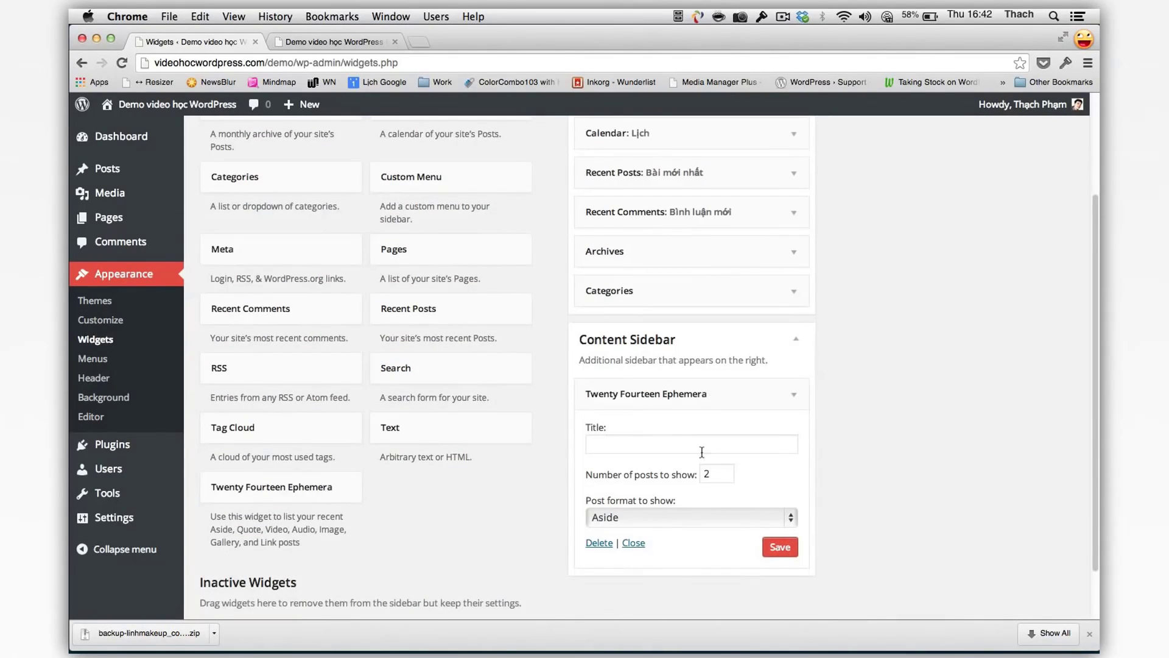
- Keep the Ephemera widget's post format as Aside, title it "Post" and save it
click(713, 517)
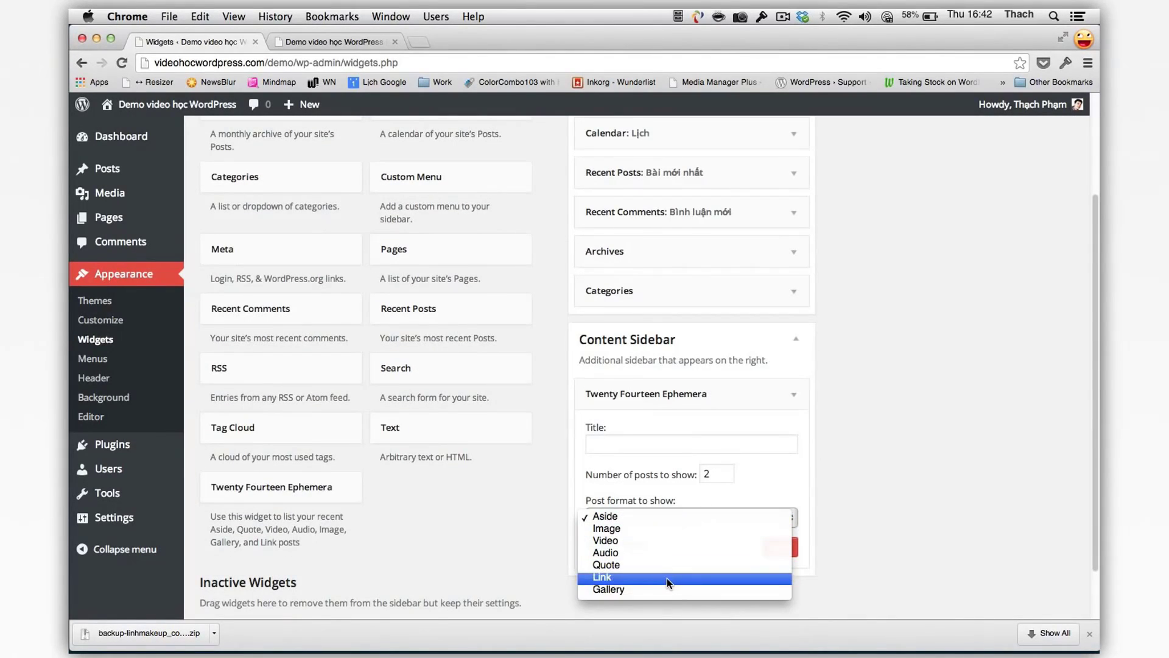
click(655, 502)
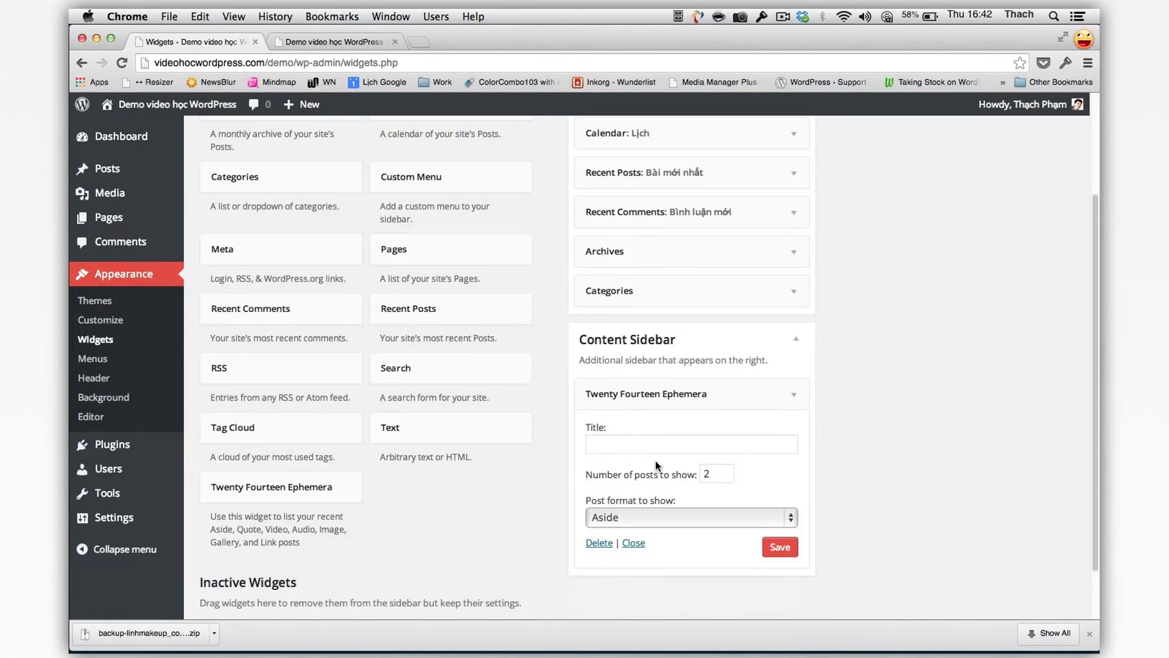
click(654, 442)
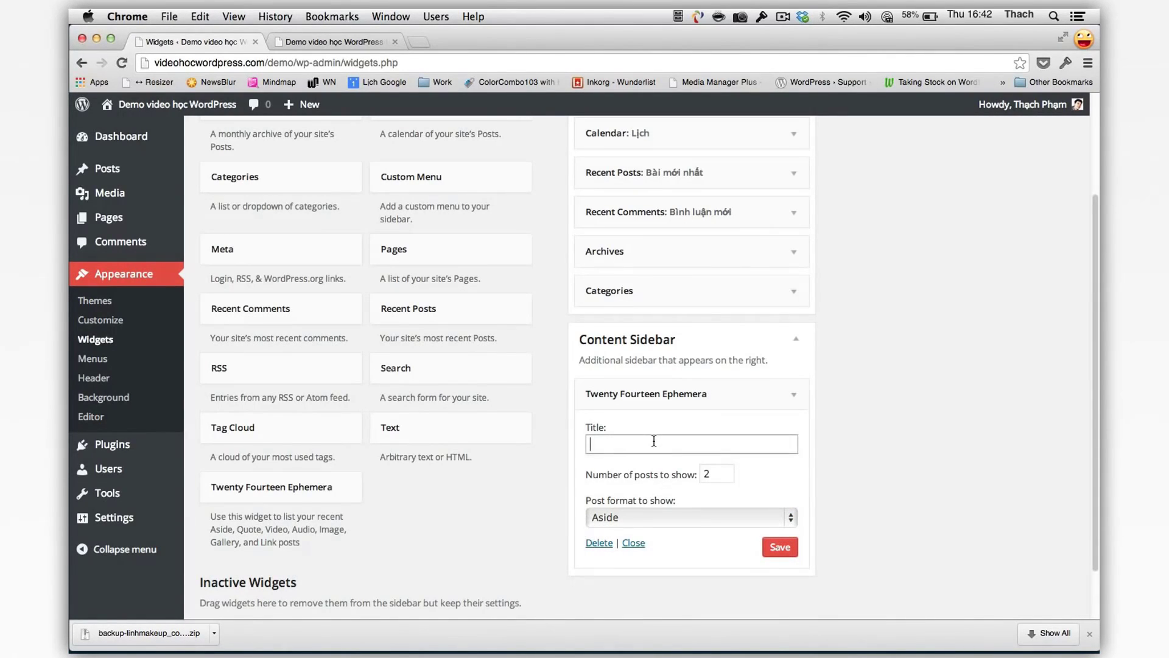
text(Post)
click(781, 547)
- Open the post "Quản lý bình luận" for editing, change its format to Aside and update it
scroll(461, 409, up, 1)
scroll(492, 421, up, 2)
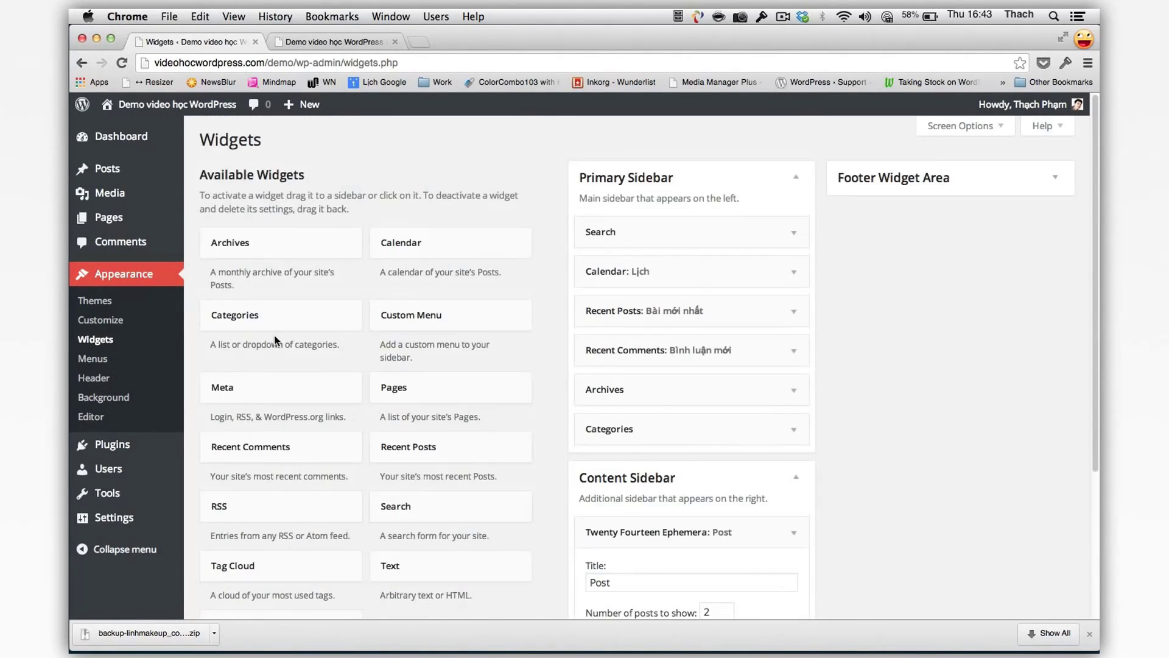
click(272, 176)
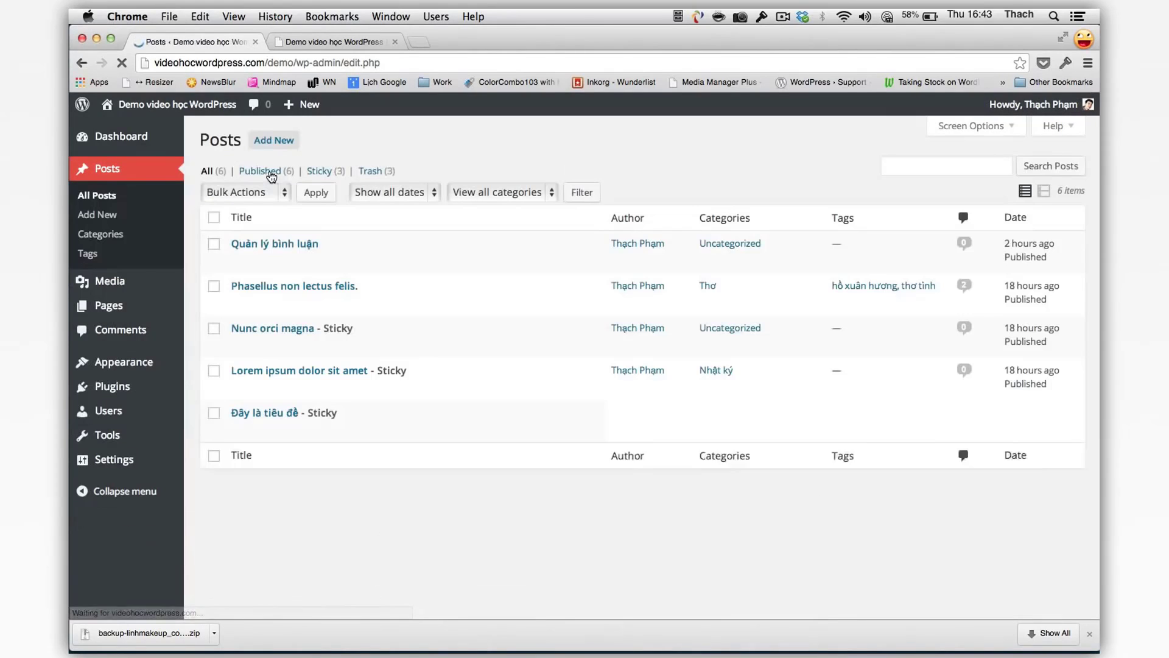
mouse_move(269, 261)
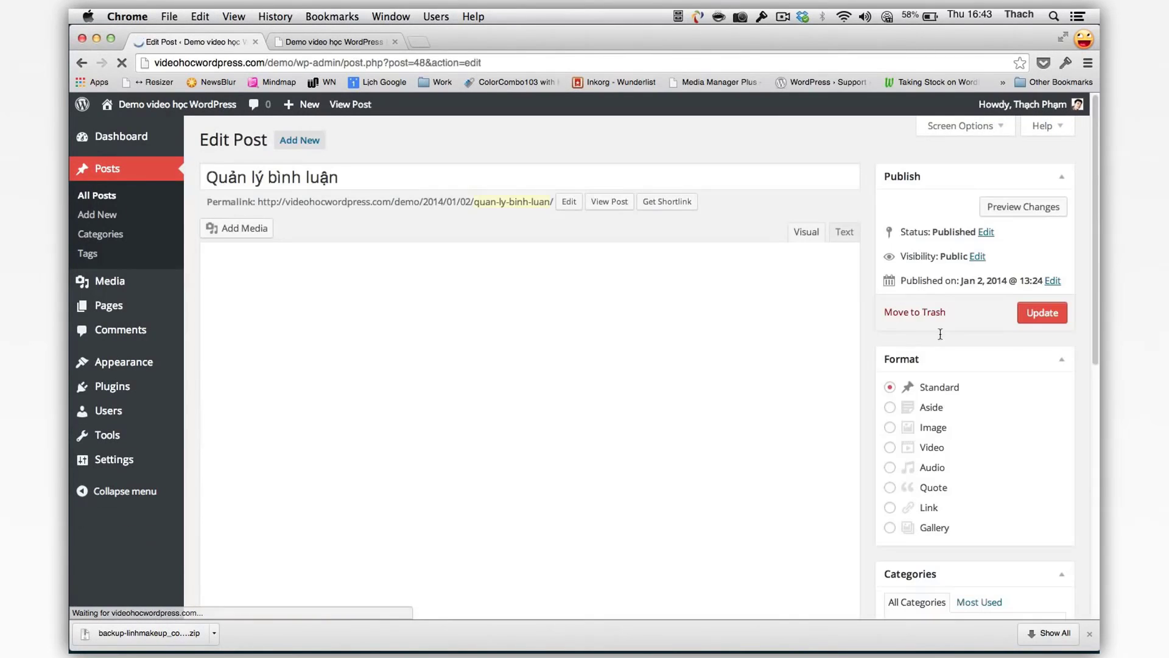
click(928, 408)
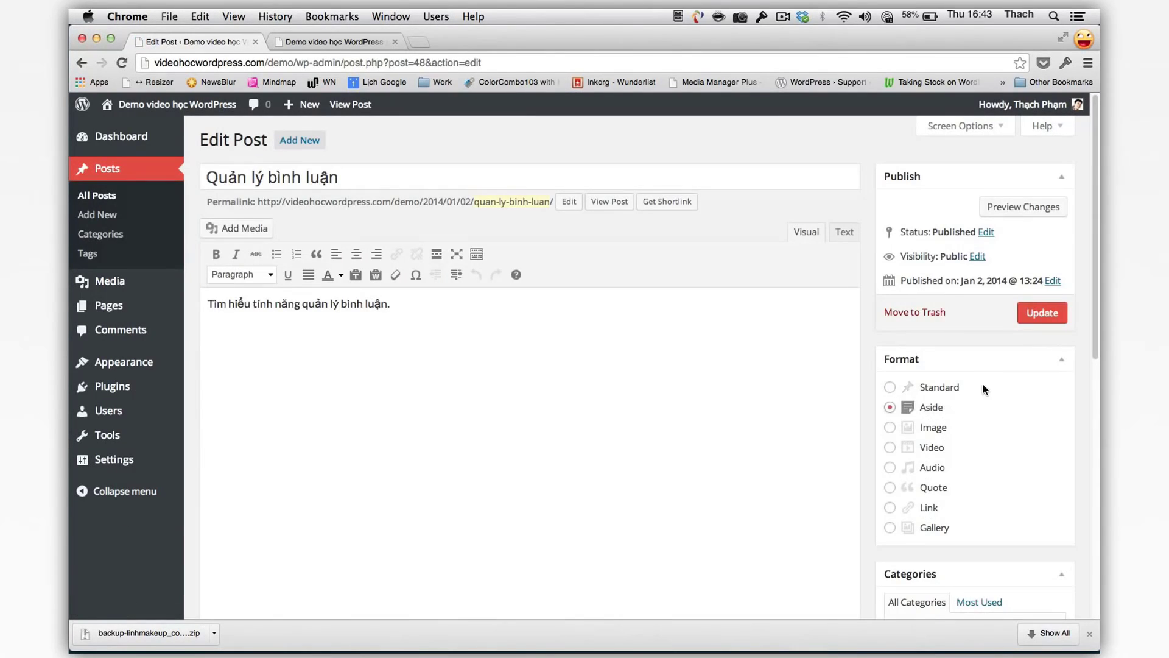
click(1040, 313)
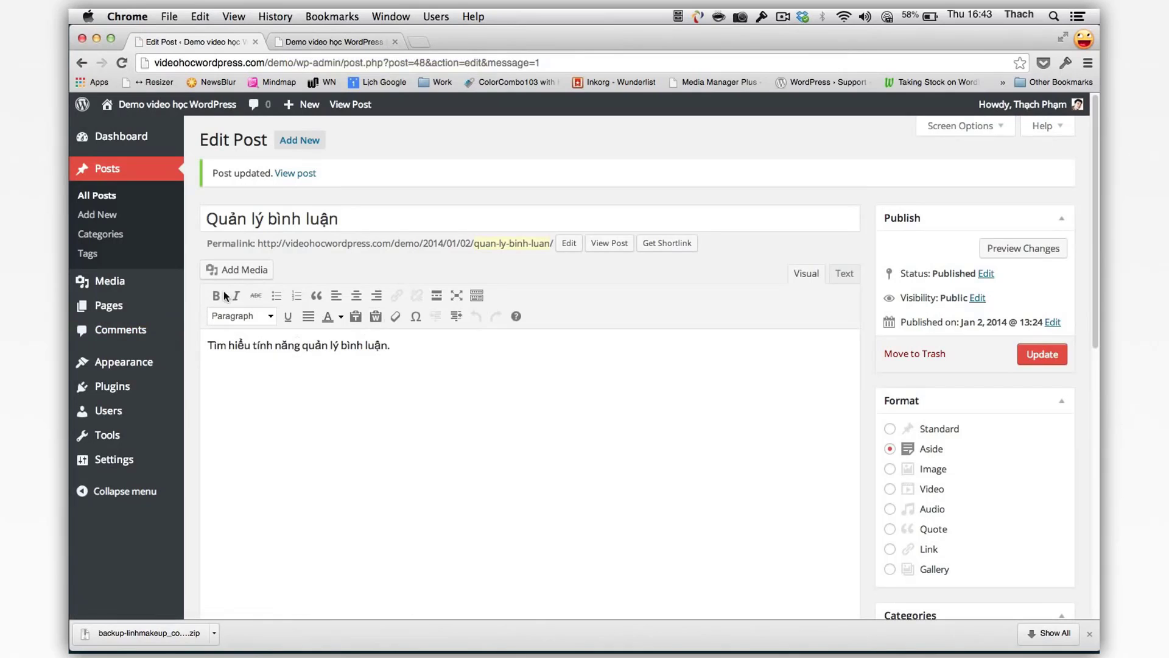
- Return to the Widgets page and check the saved widget in the Content Sidebar
mouse_move(163, 359)
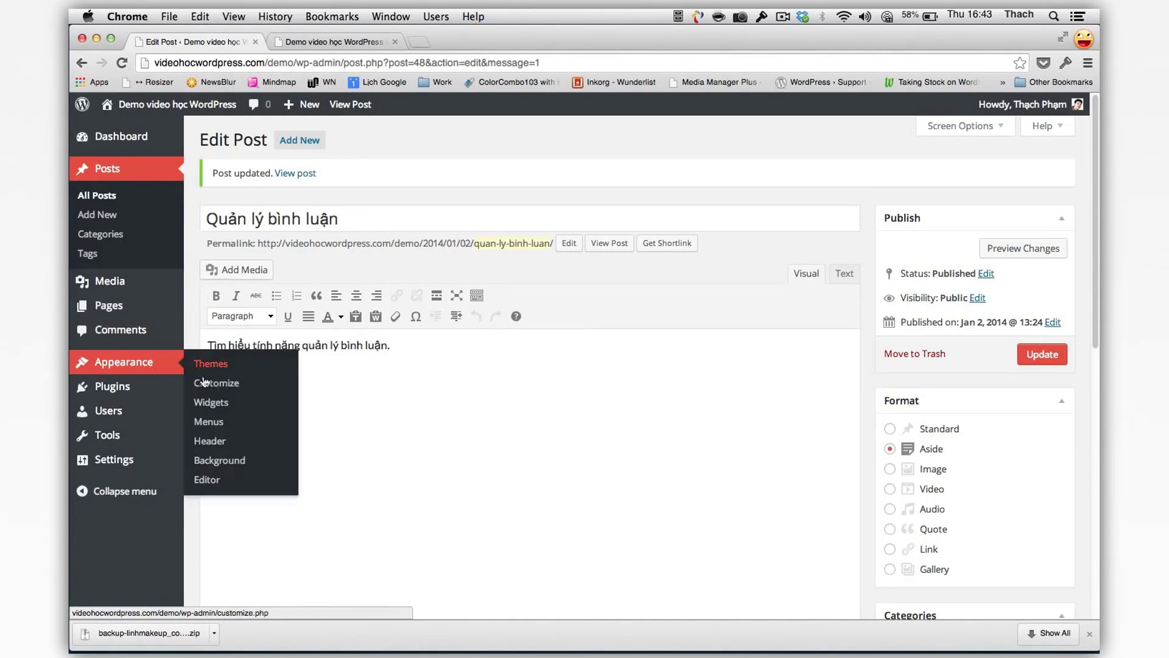
click(207, 403)
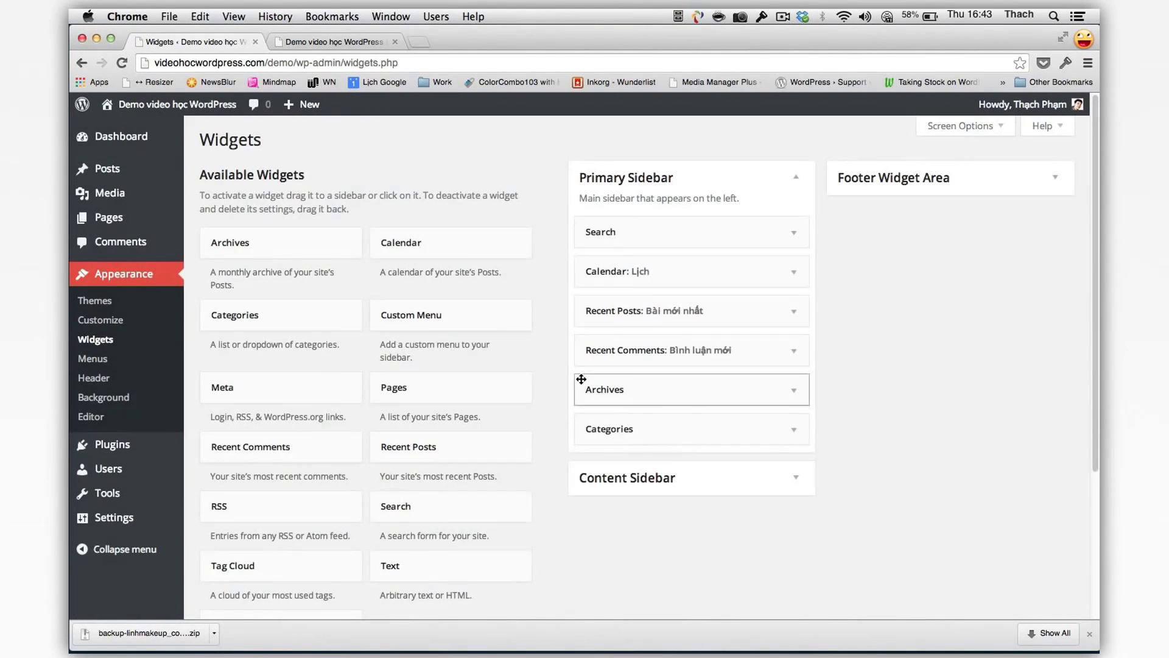
scroll(680, 472, down, 3)
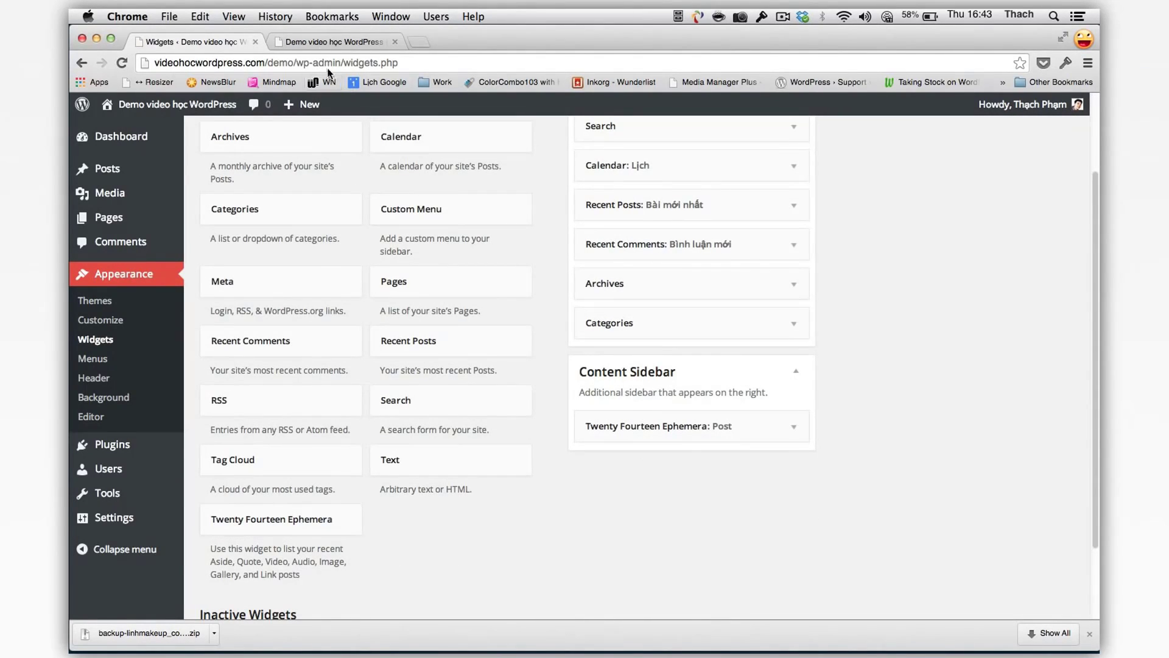
- Reload the live site and check the Post widget in the content sidebar beside the articles
click(335, 41)
key(super+r)
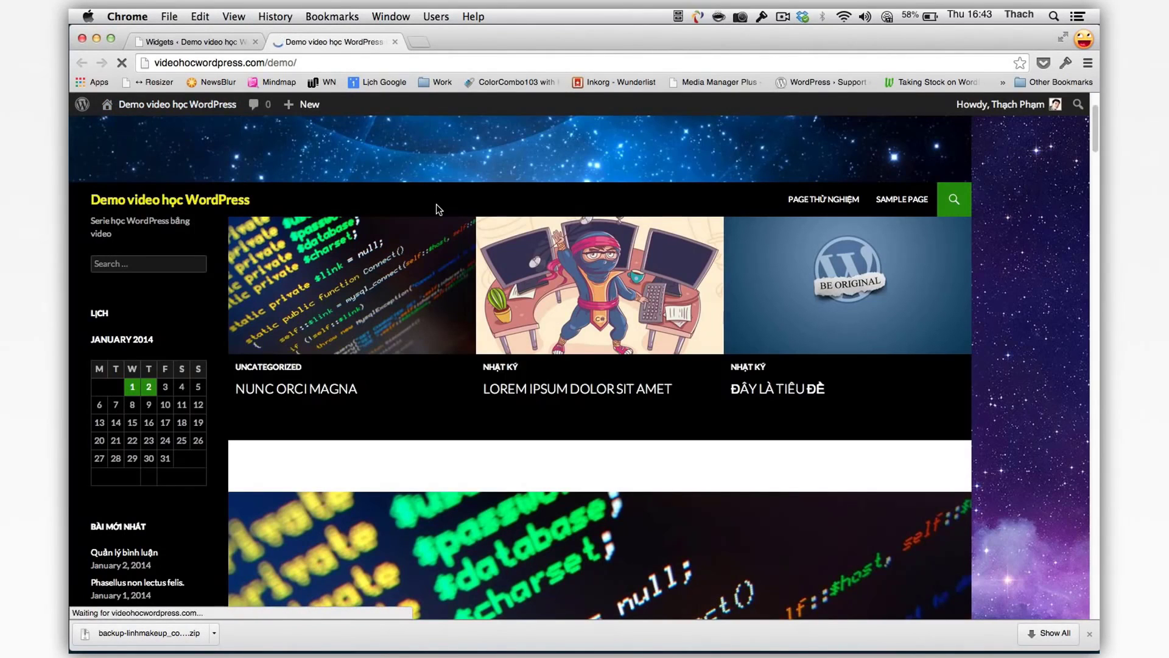
scroll(436, 207, down, 5)
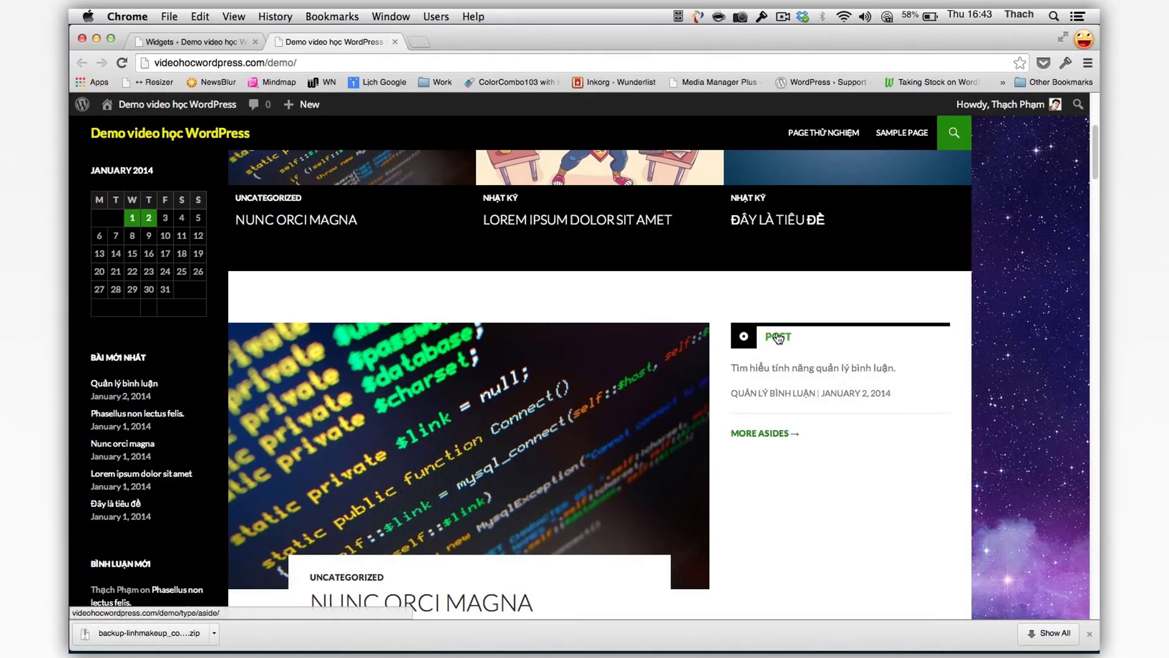
scroll(871, 358, down, 1)
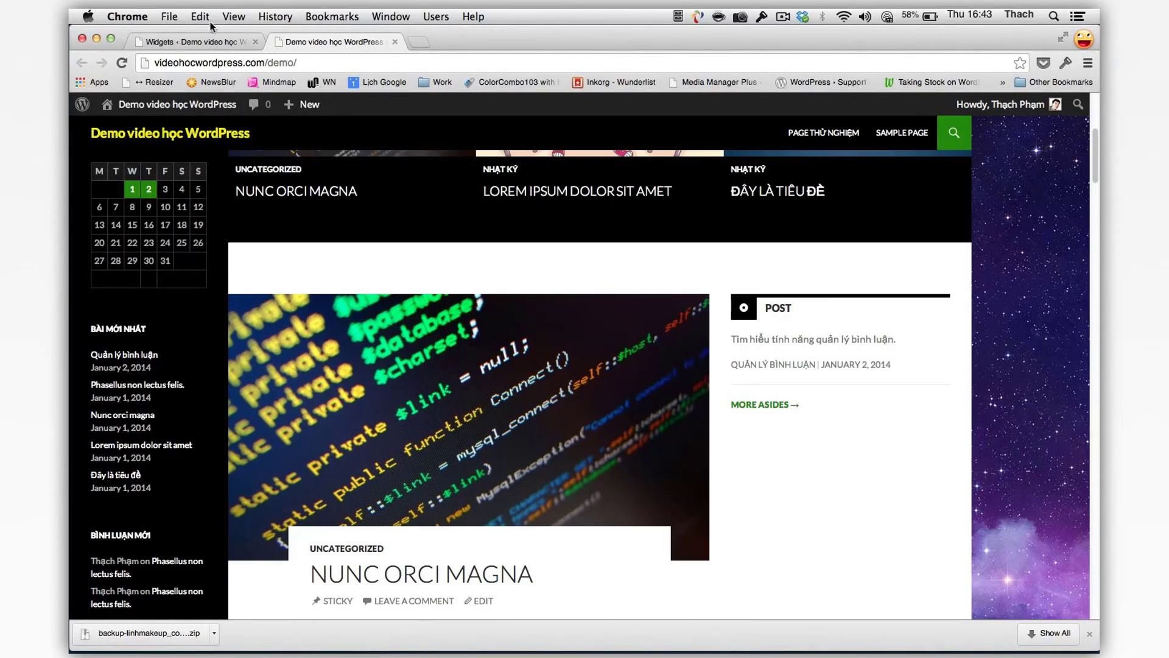
- Back on the Widgets page, add an RSS widget to the Content Sidebar below Twenty Fourteen Ephemera
click(201, 41)
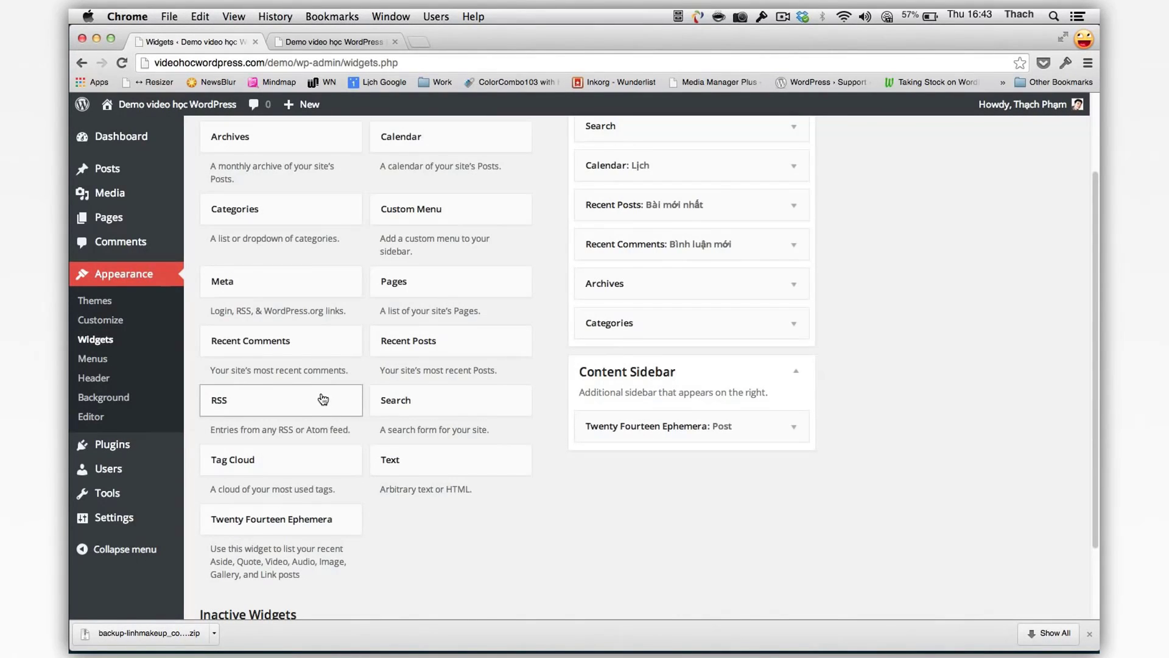
drag(323, 400, 700, 455)
scroll(689, 439, down, 3)
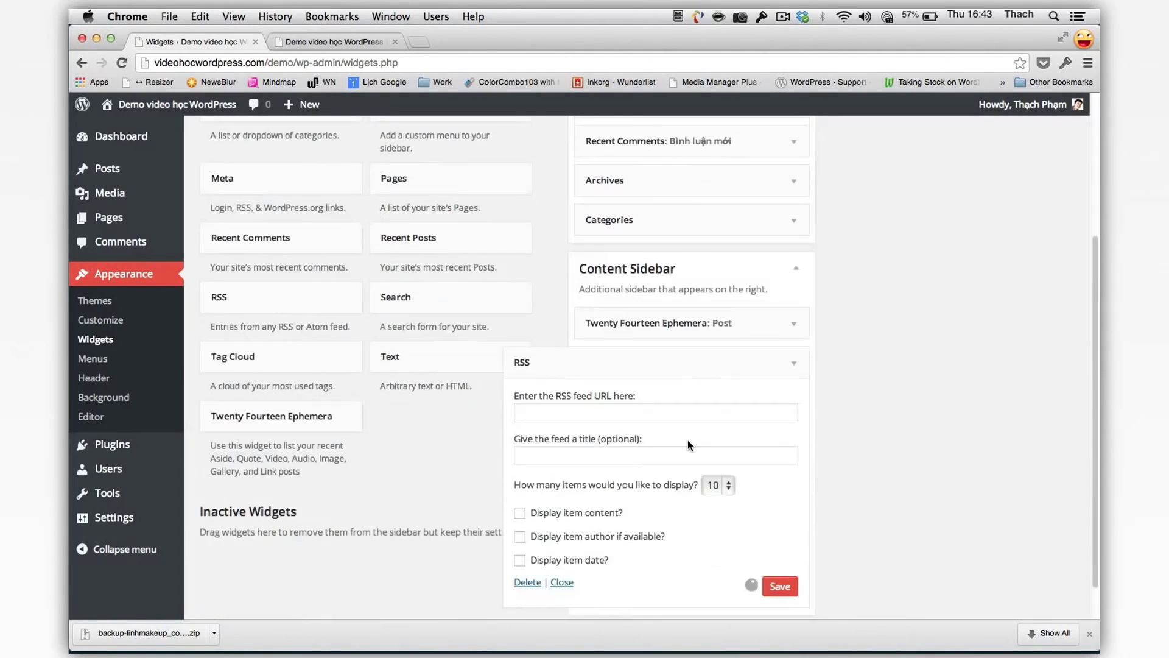
click(642, 414)
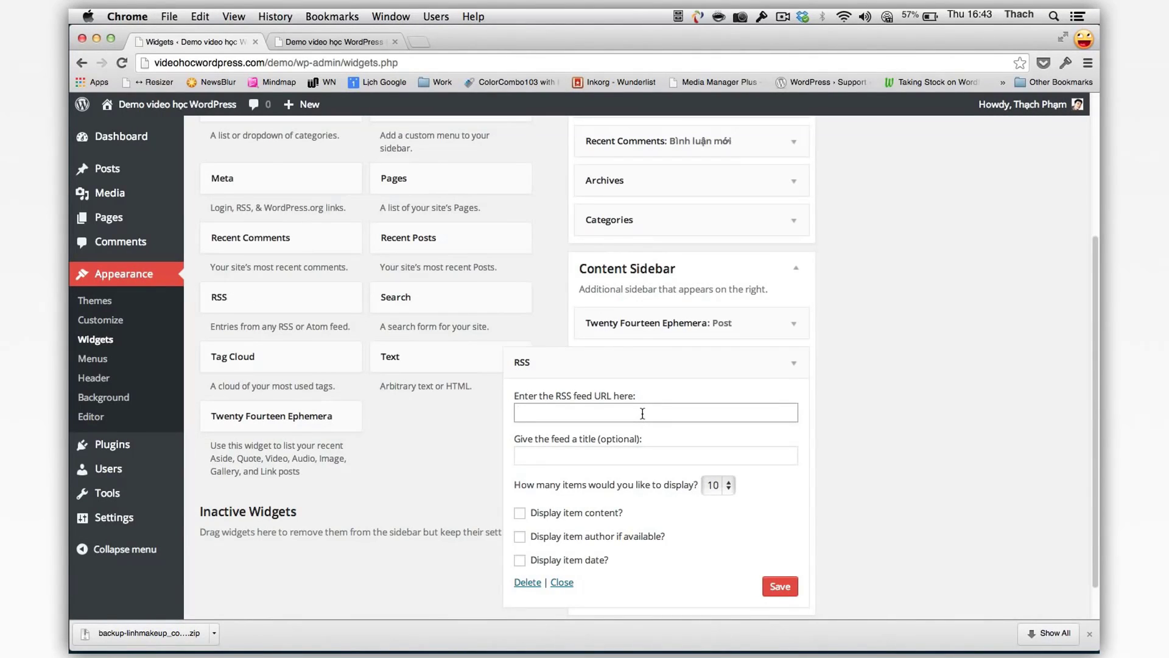
text(http://thachpham.com/fee)
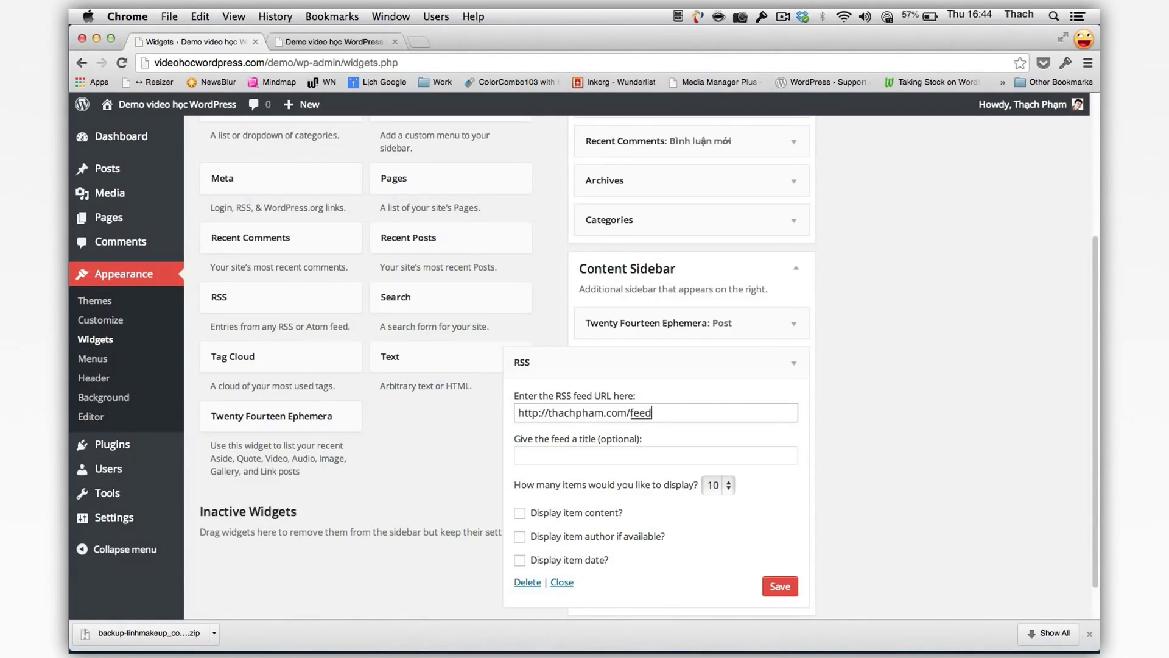
text(d)
click(597, 454)
text(h)
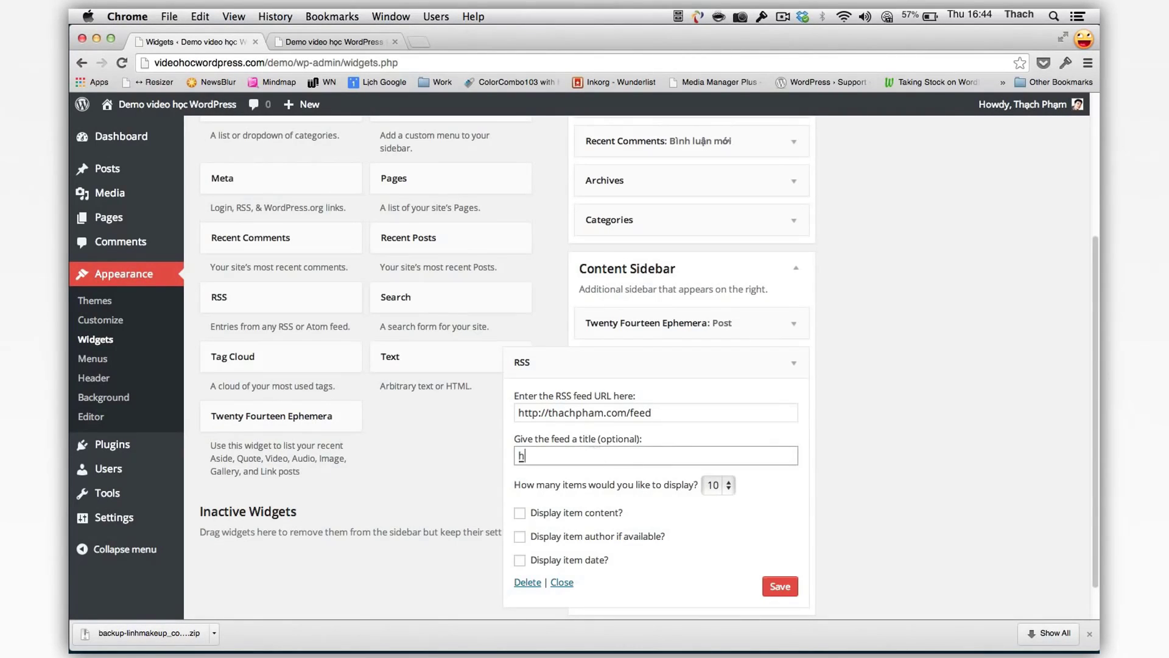
text(Thủ thuật U)
text(ordPress)
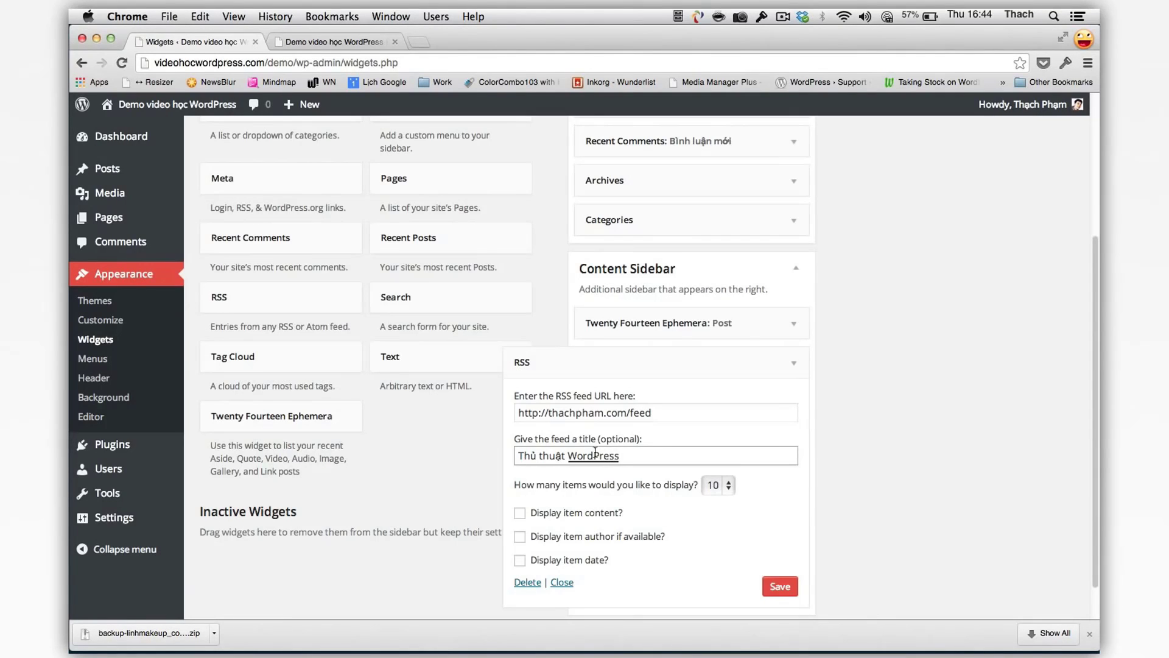
click(790, 585)
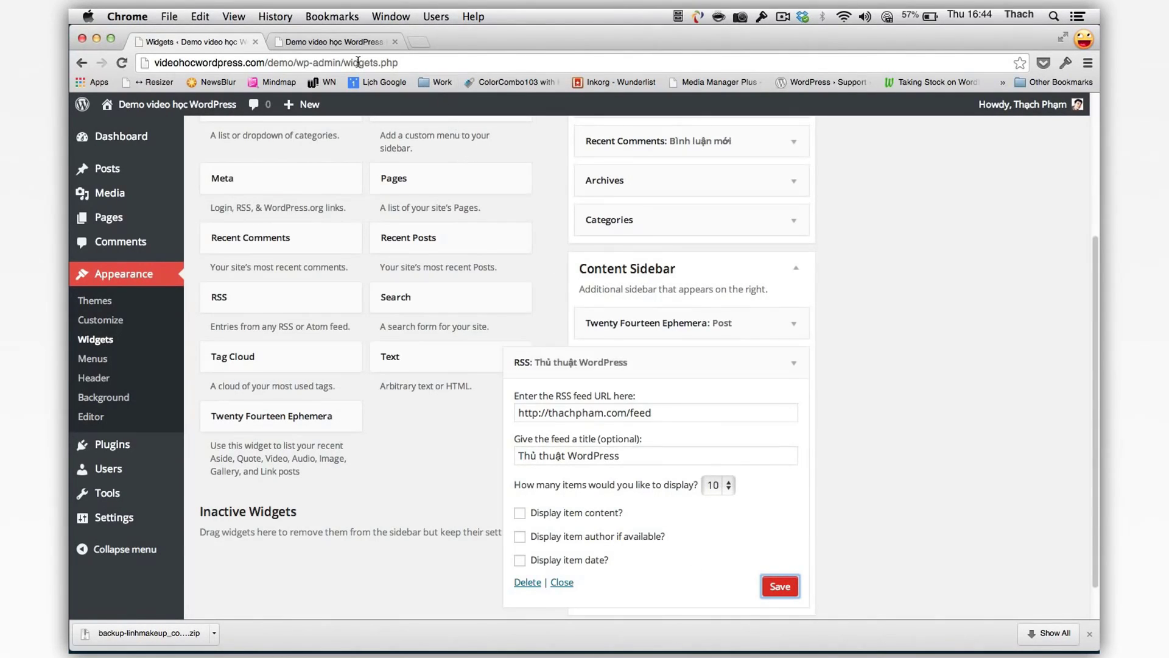
- Reload the live site and check the Thủ thuật WordPress feed list in the content sidebar
click(334, 42)
key(super+r)
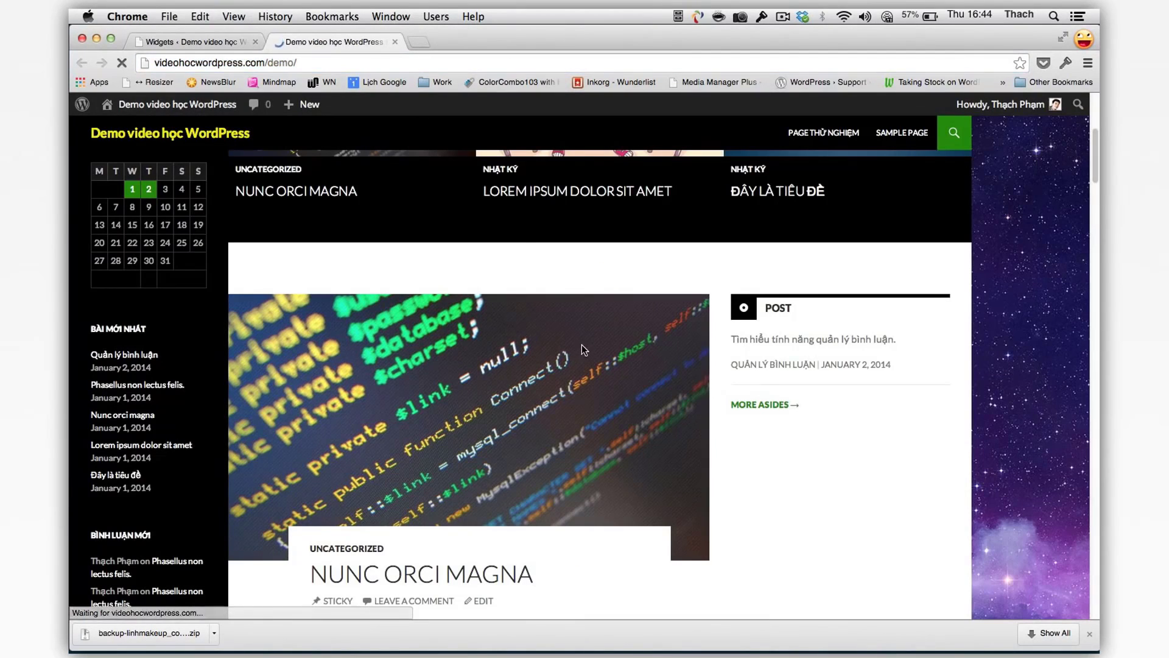
scroll(765, 262, down, 5)
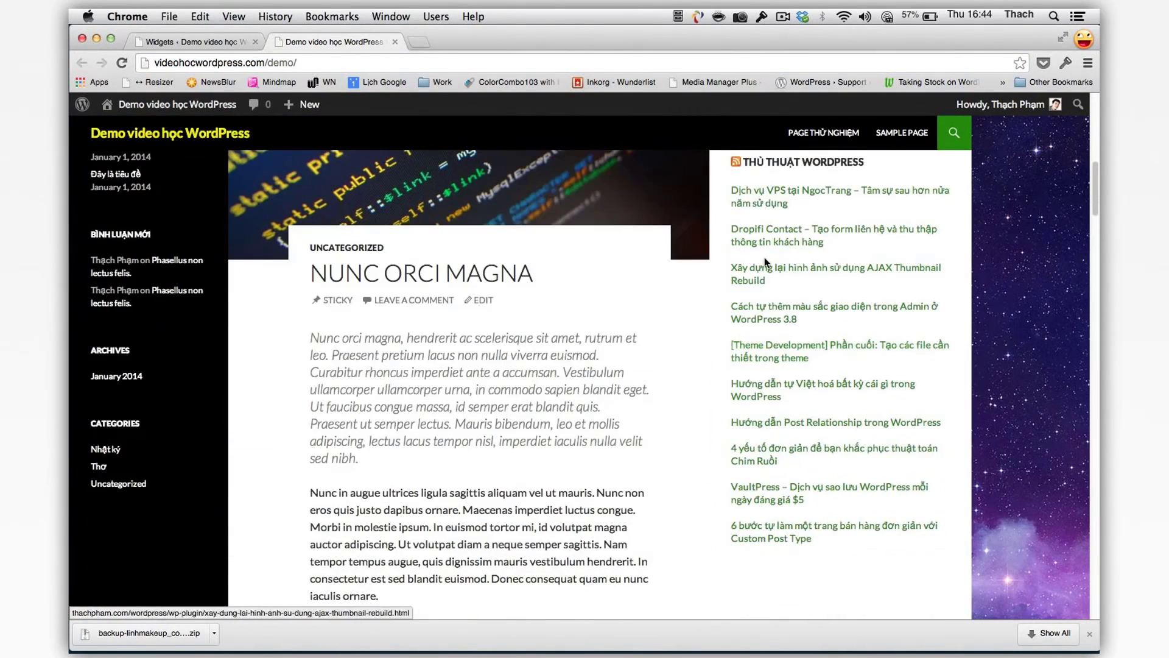
scroll(764, 257, up, 1)
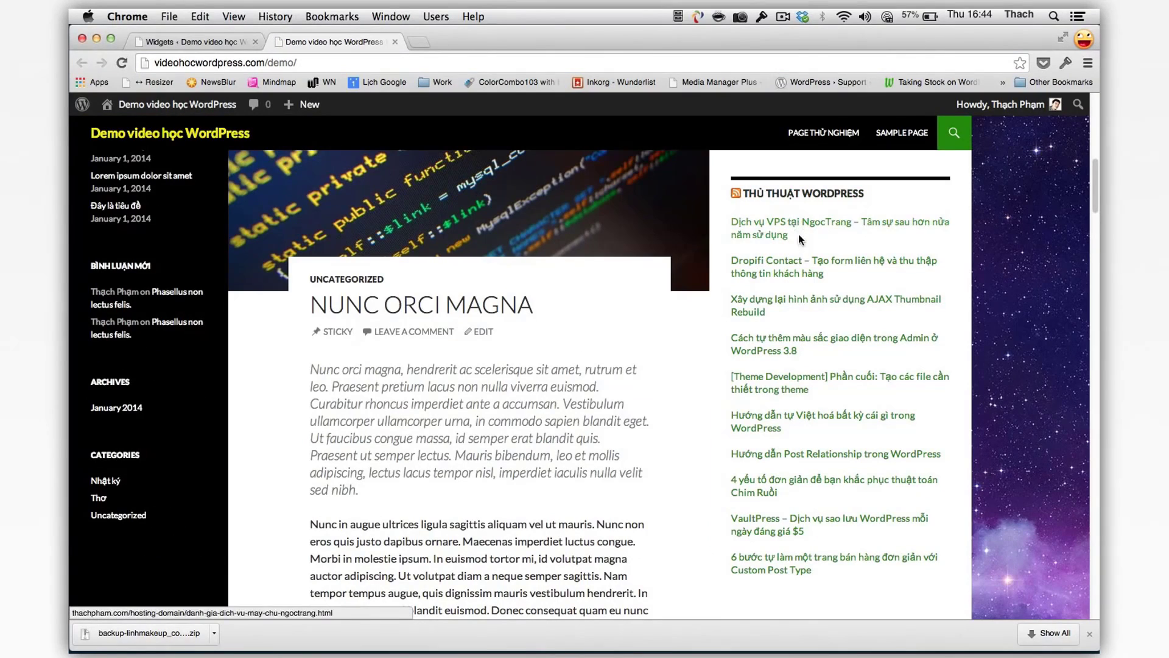
- Back on the Widgets page, collapse the RSS widget and add a Text widget below it in the Content Sidebar
click(212, 42)
click(793, 360)
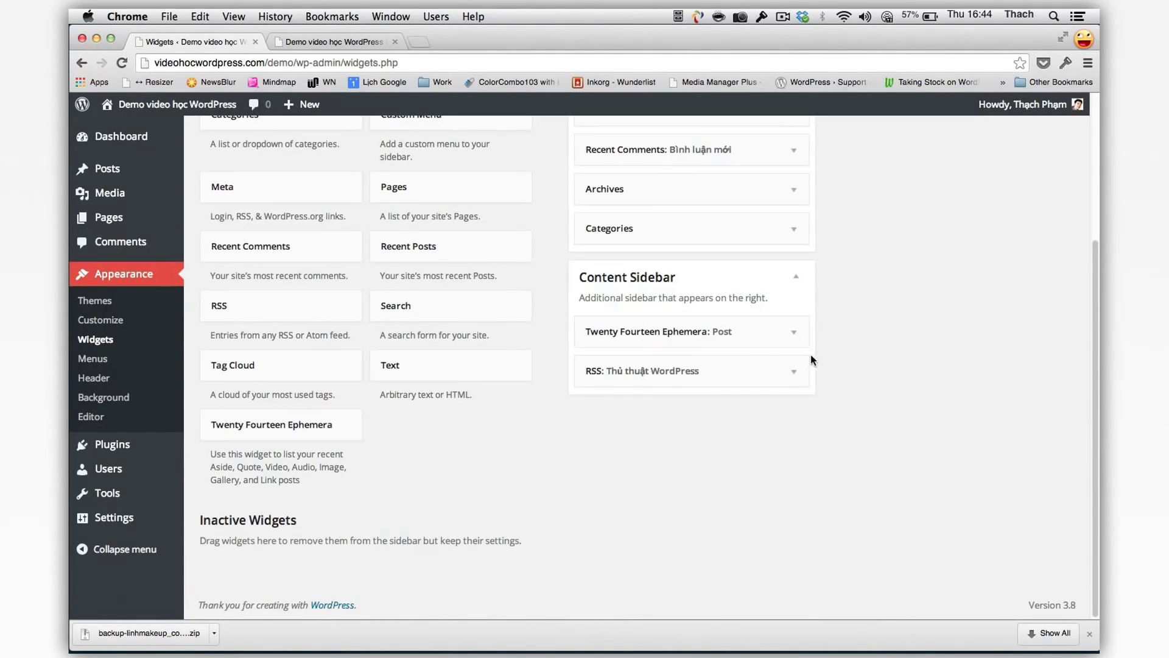
scroll(269, 242, up, 3)
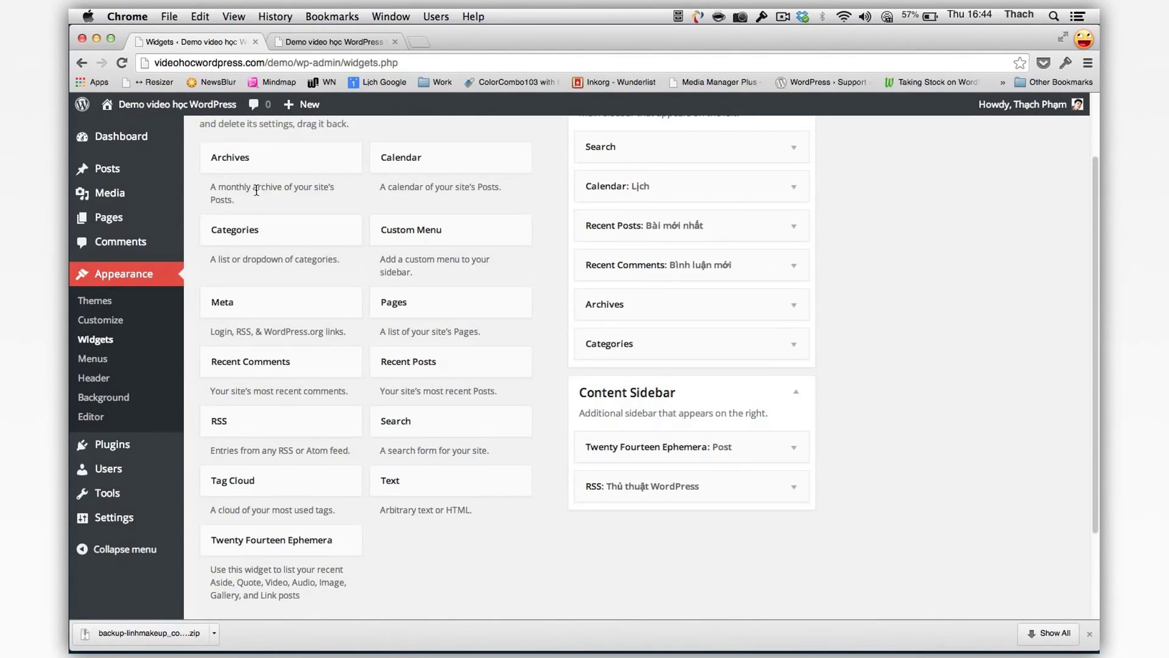
scroll(257, 191, down, 1)
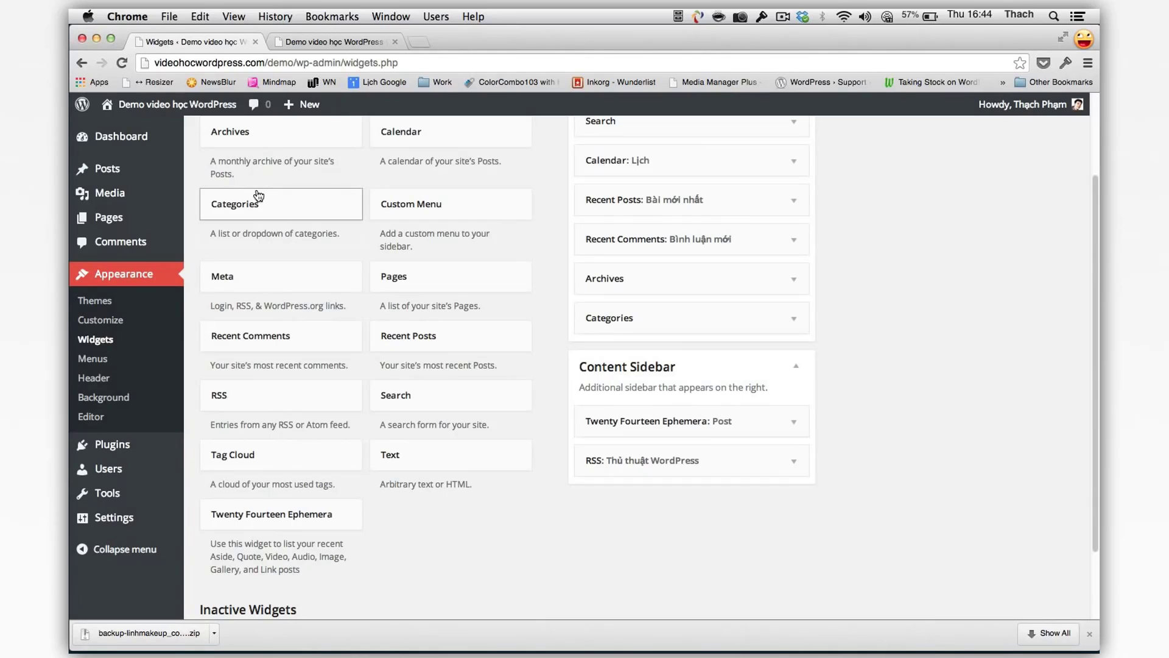
scroll(257, 194, up, 1)
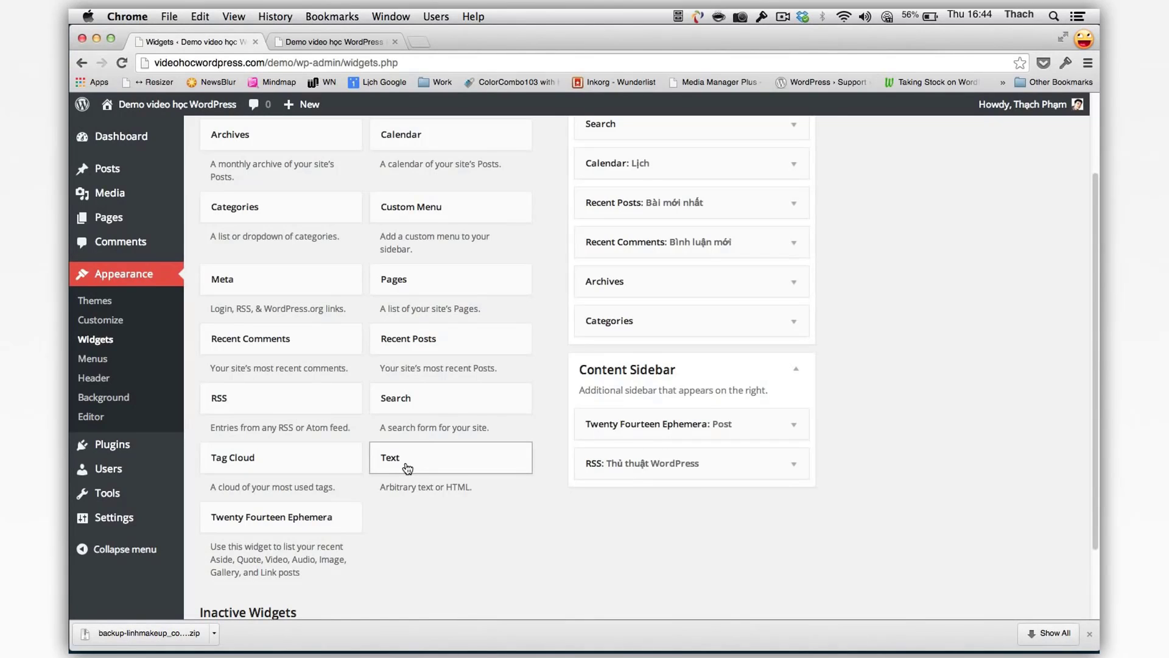
drag(407, 468, 610, 495)
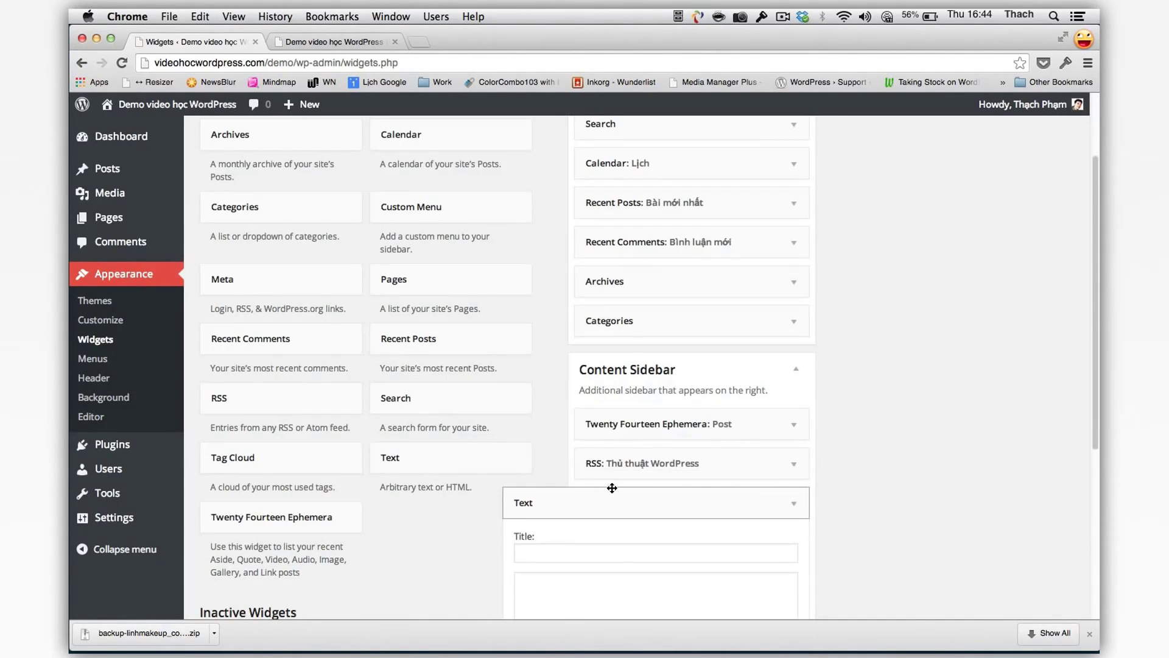
scroll(608, 472, down, 2)
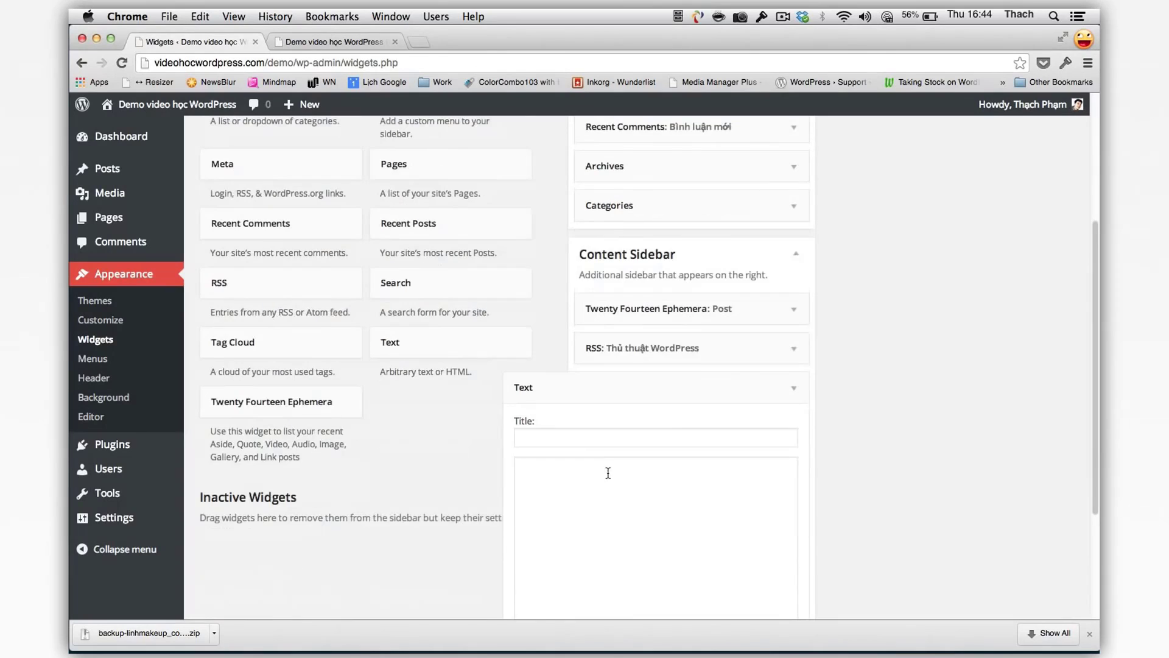
scroll(591, 428, down, 1)
- Title the Text widget "HTML Widget", enter the content "Đây là <strong>chữ đậm</strong>." and save it
click(588, 404)
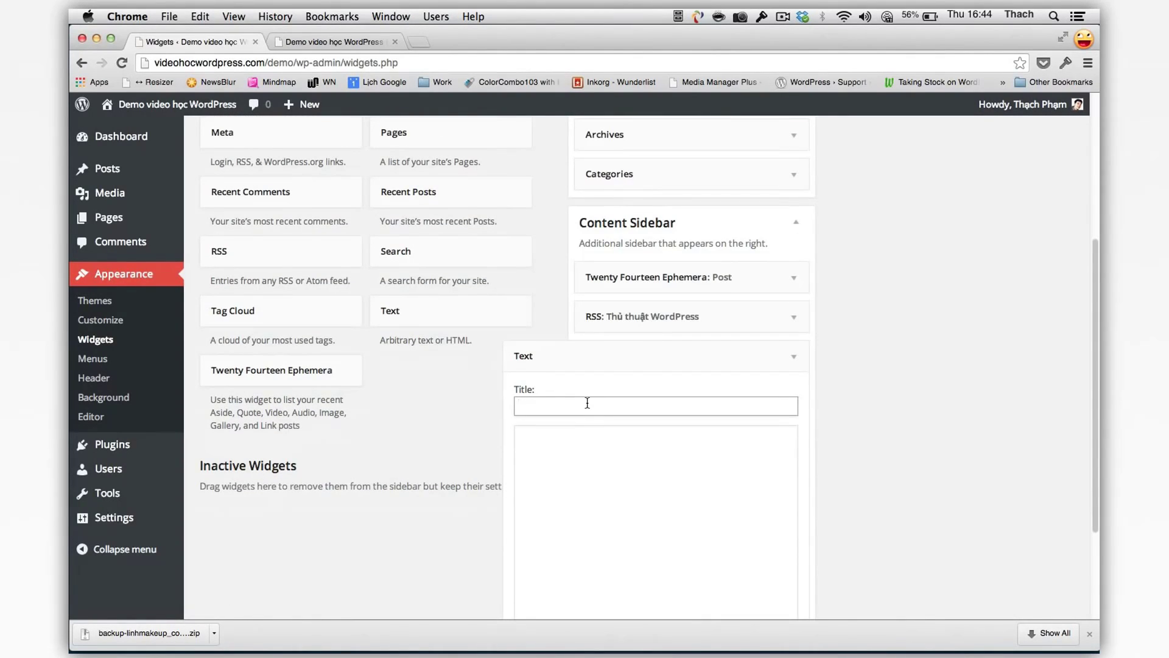
text(HTML Widget)
key(Tab)
scroll(636, 397, down, 1)
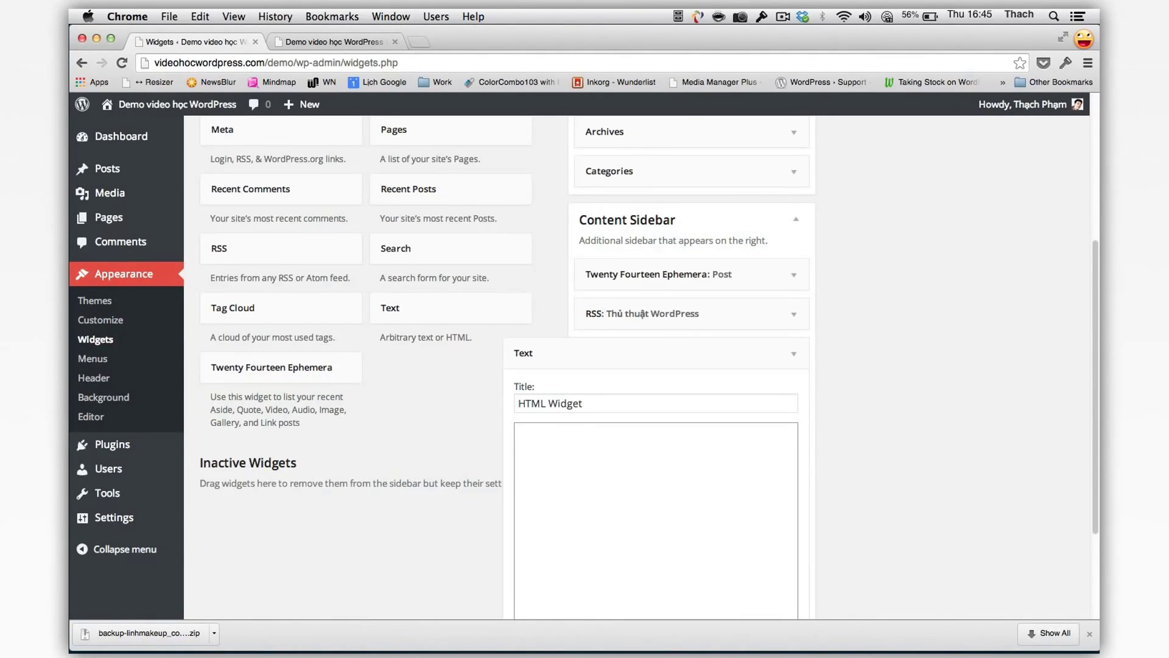
text(Đây lf )
text(<strong>chữ đậm</s)
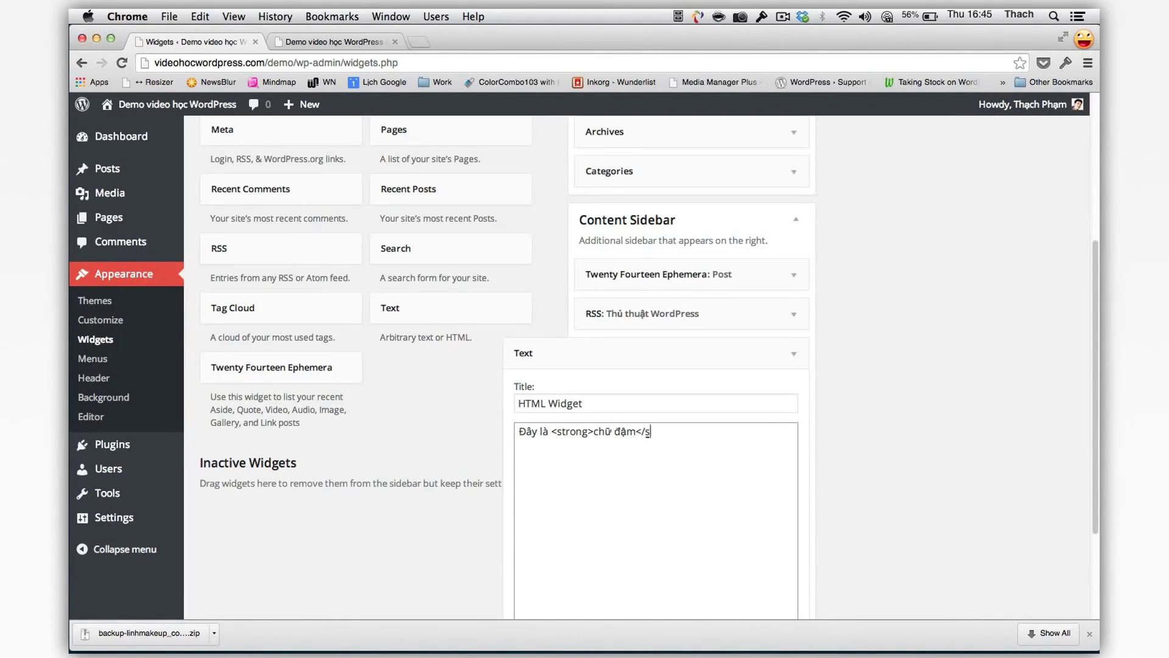
text(trong>.)
scroll(773, 472, down, 3)
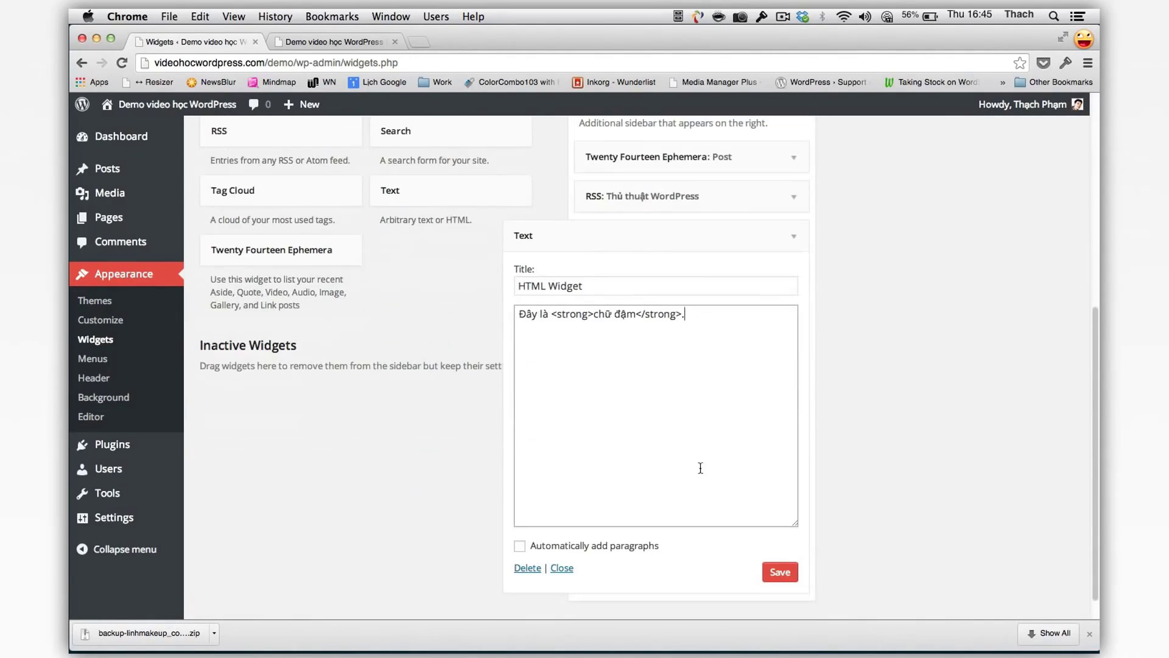
click(781, 571)
- Reload the live site and check the HTML Widget's bold text in the content sidebar, along with the rest of the page down to the footer
click(340, 43)
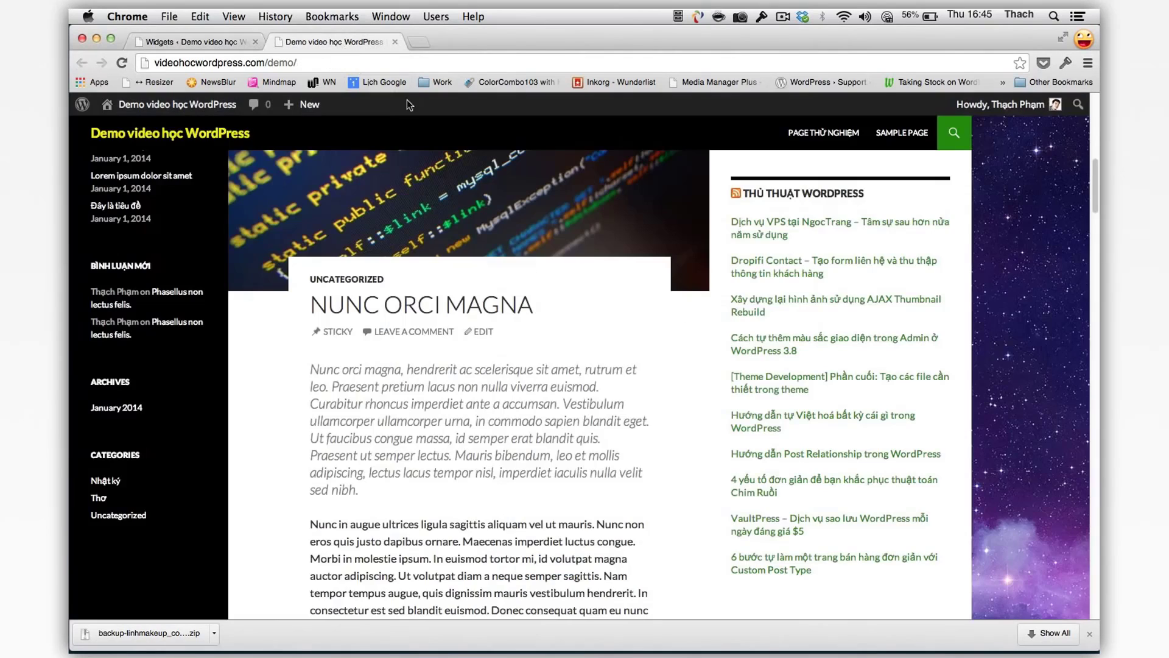
key(super+r)
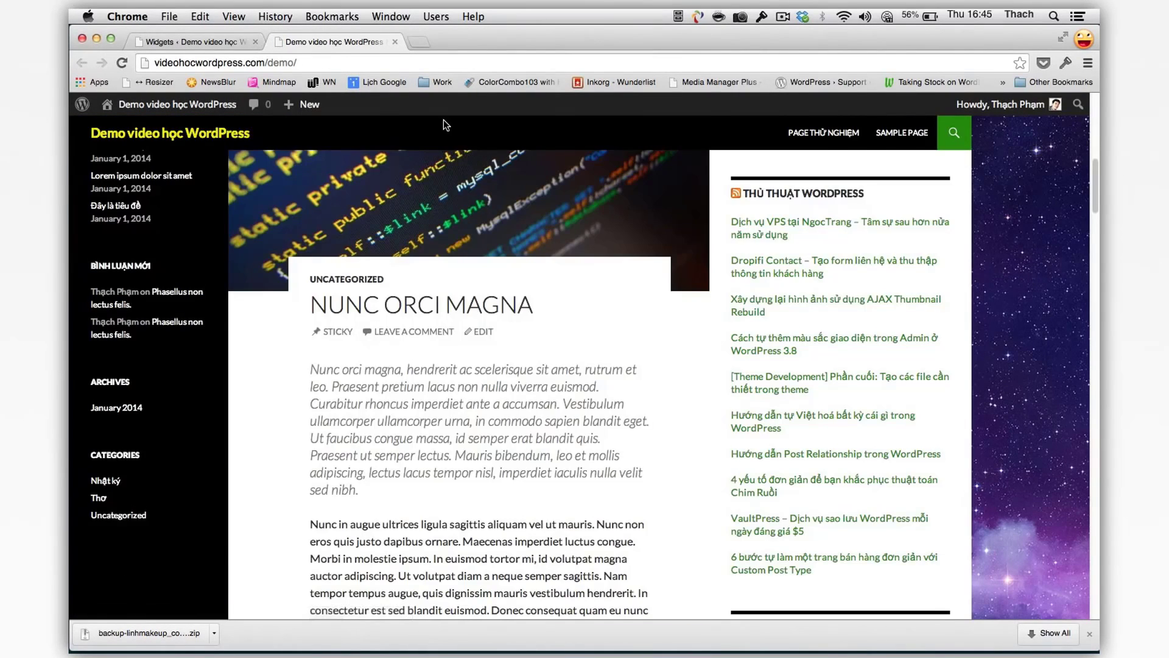
scroll(860, 516, down, 5)
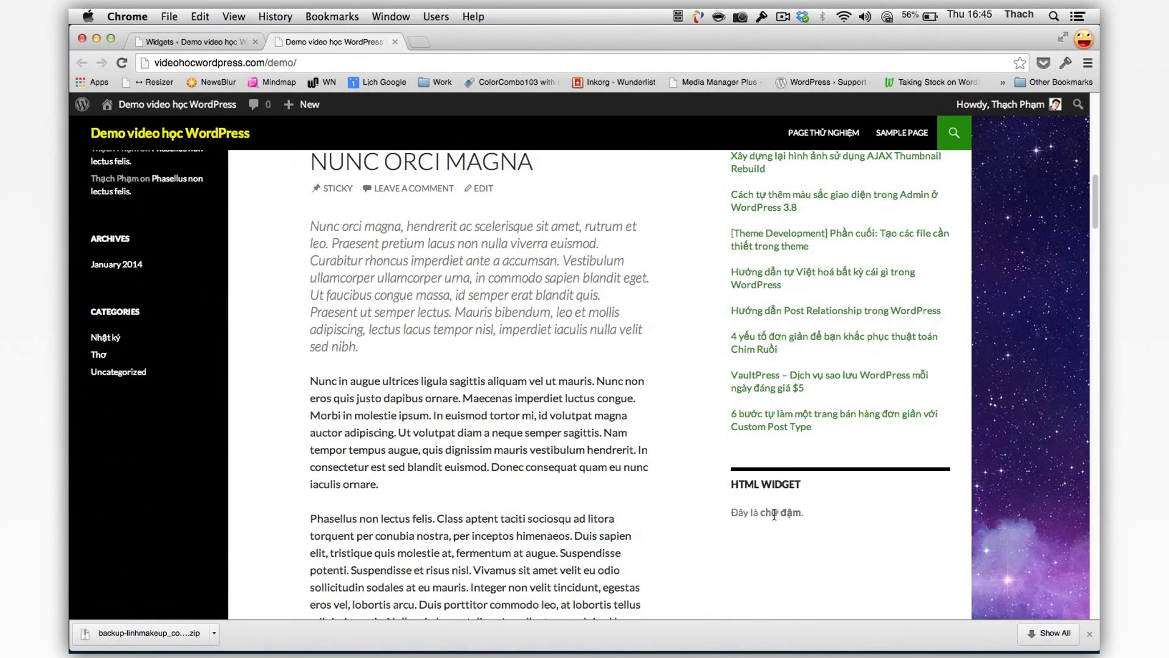
drag(762, 515, 802, 514)
scroll(740, 481, up, 2)
scroll(718, 479, down, 3)
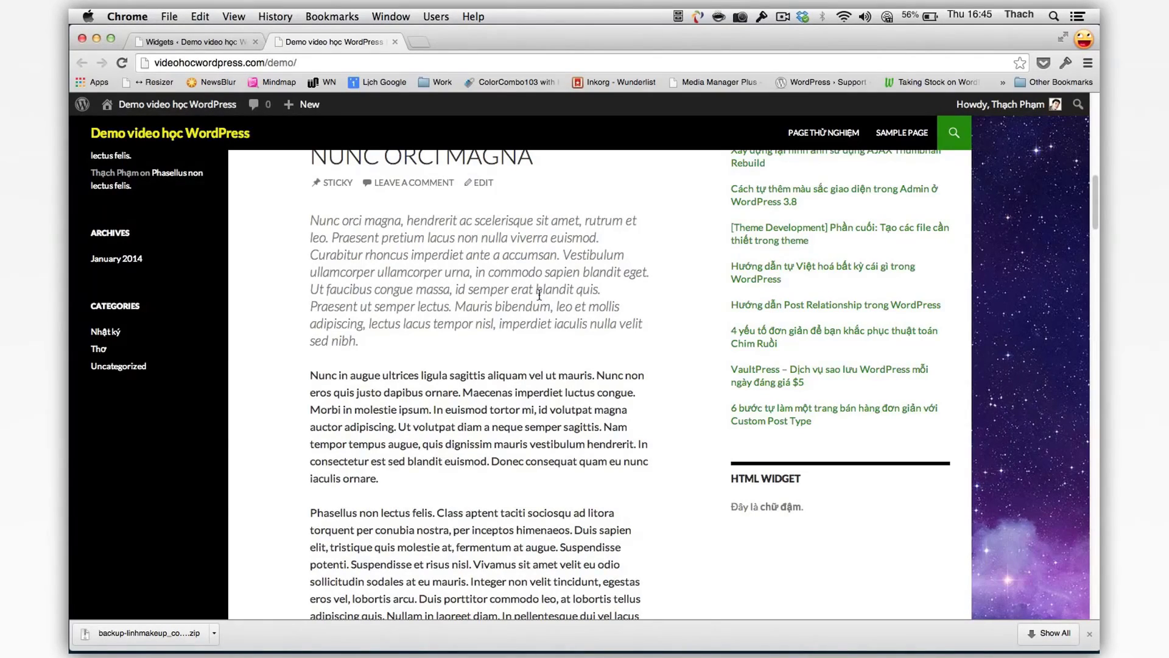
scroll(540, 299, up, 20)
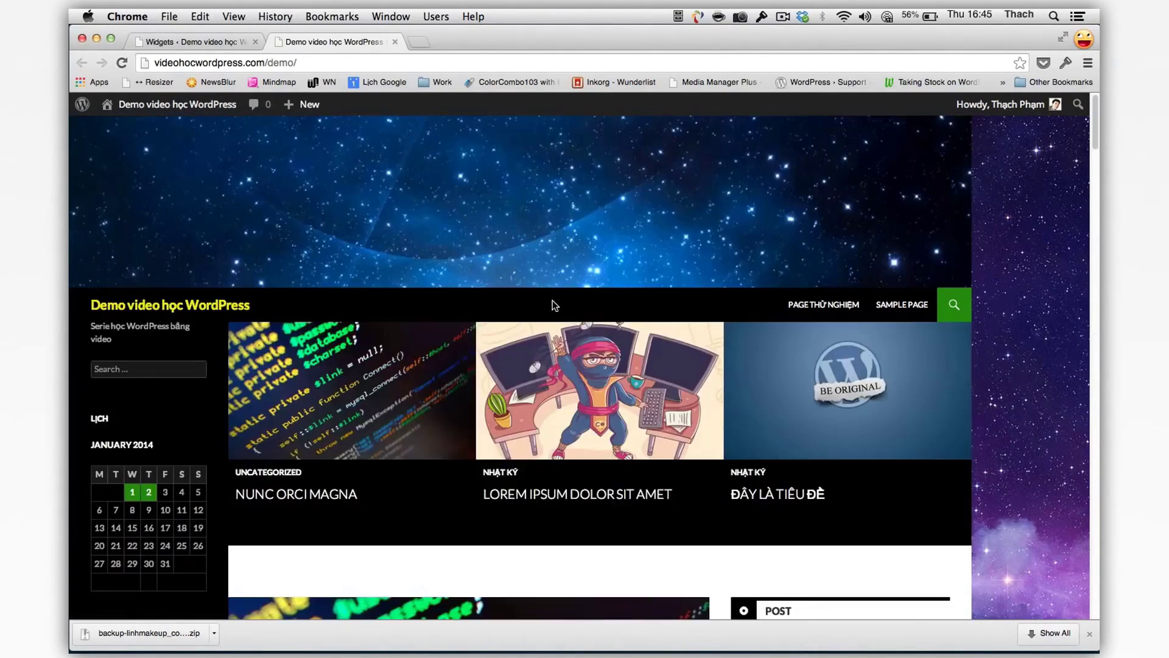
scroll(555, 304, down, 20)
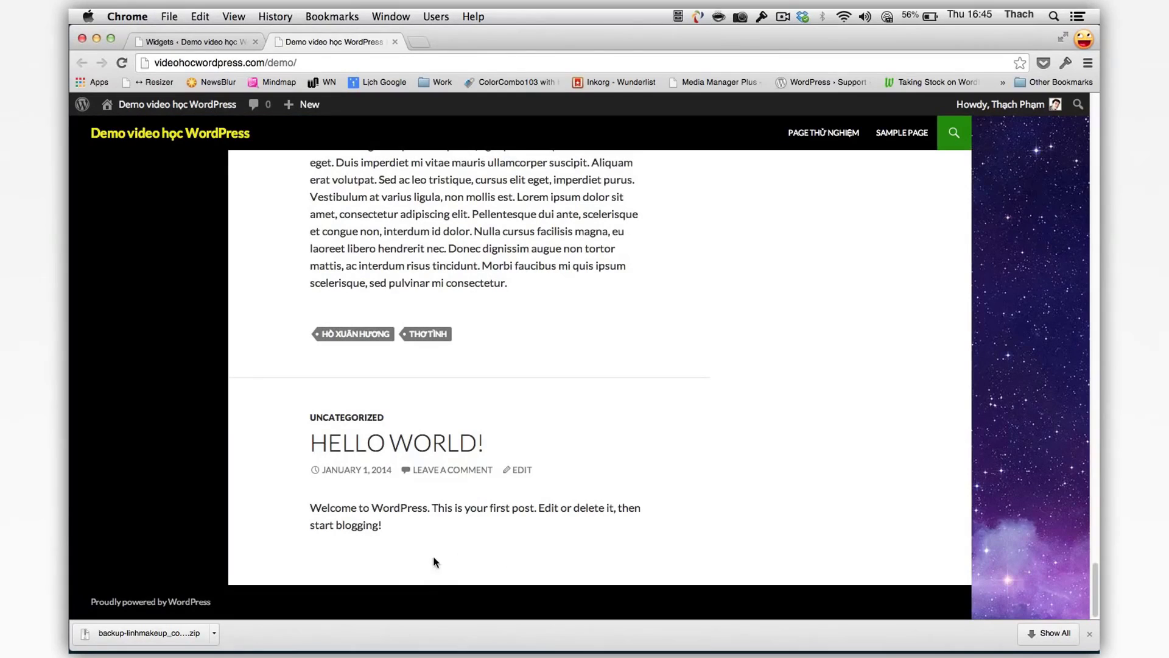
- Return to the Widgets page and collapse the HTML Widget in the Content Sidebar
click(193, 38)
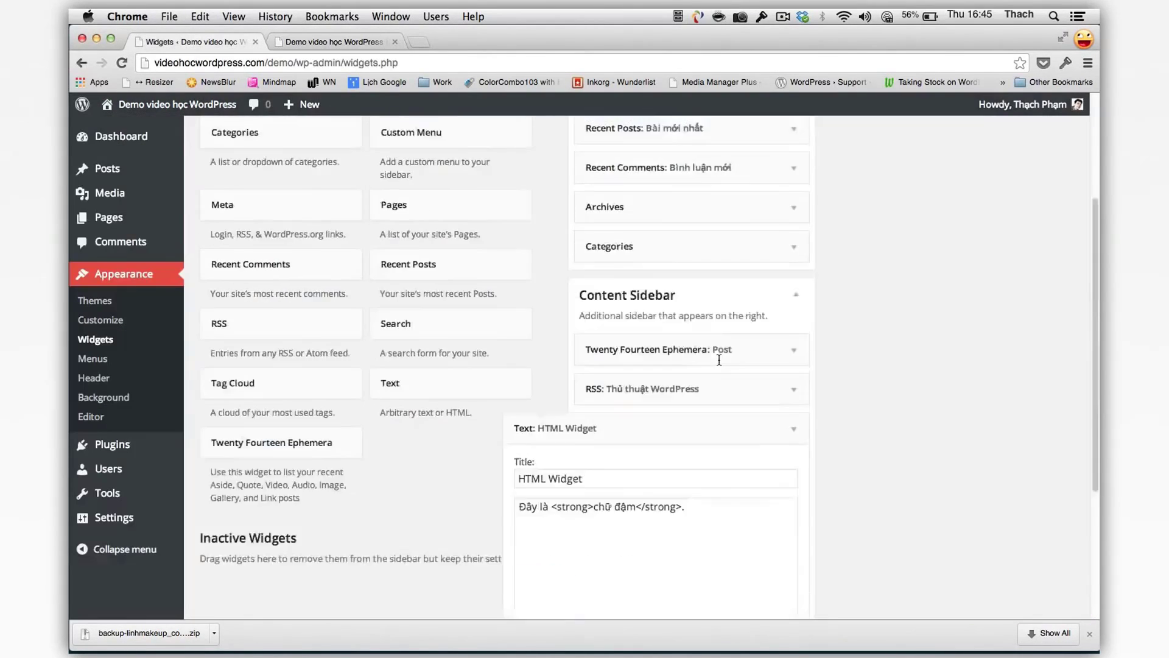
scroll(720, 360, down, 3)
click(783, 227)
- Add a Categories widget to the Footer Widget Area and save it without a title
scroll(824, 251, up, 3)
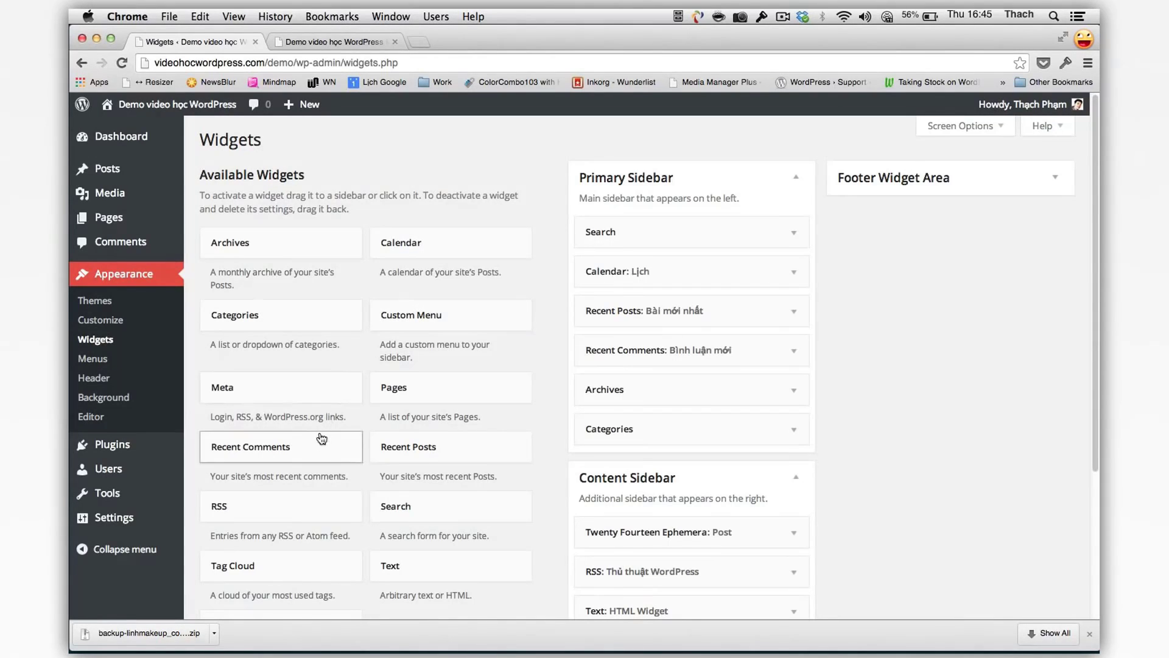
click(298, 328)
click(286, 430)
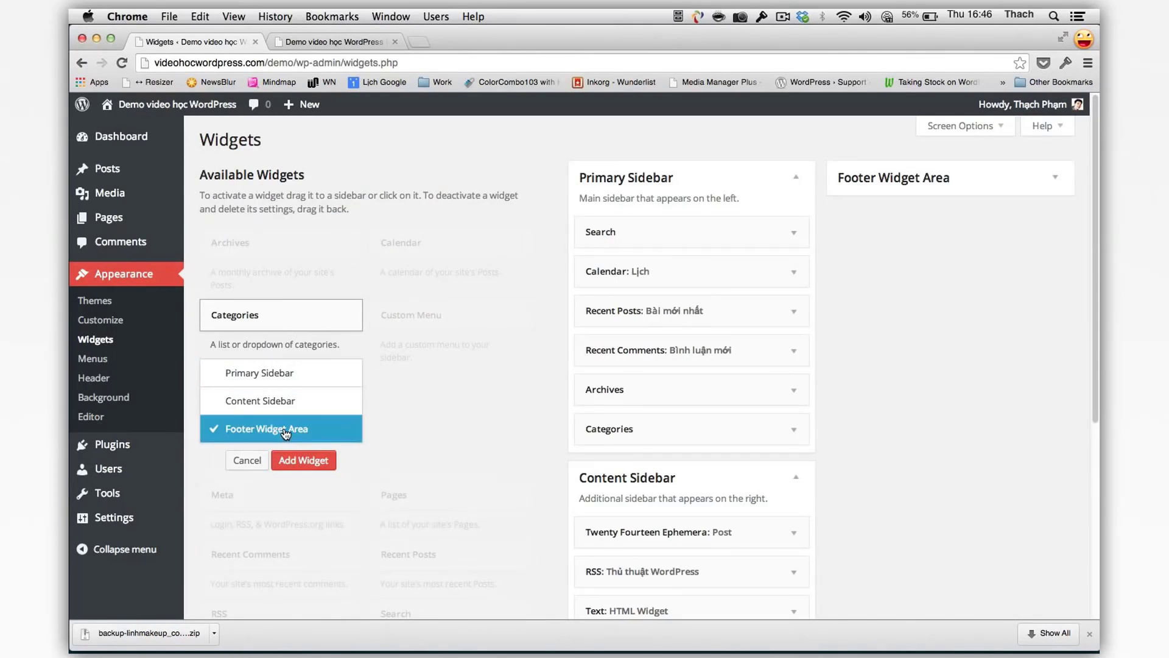
click(294, 463)
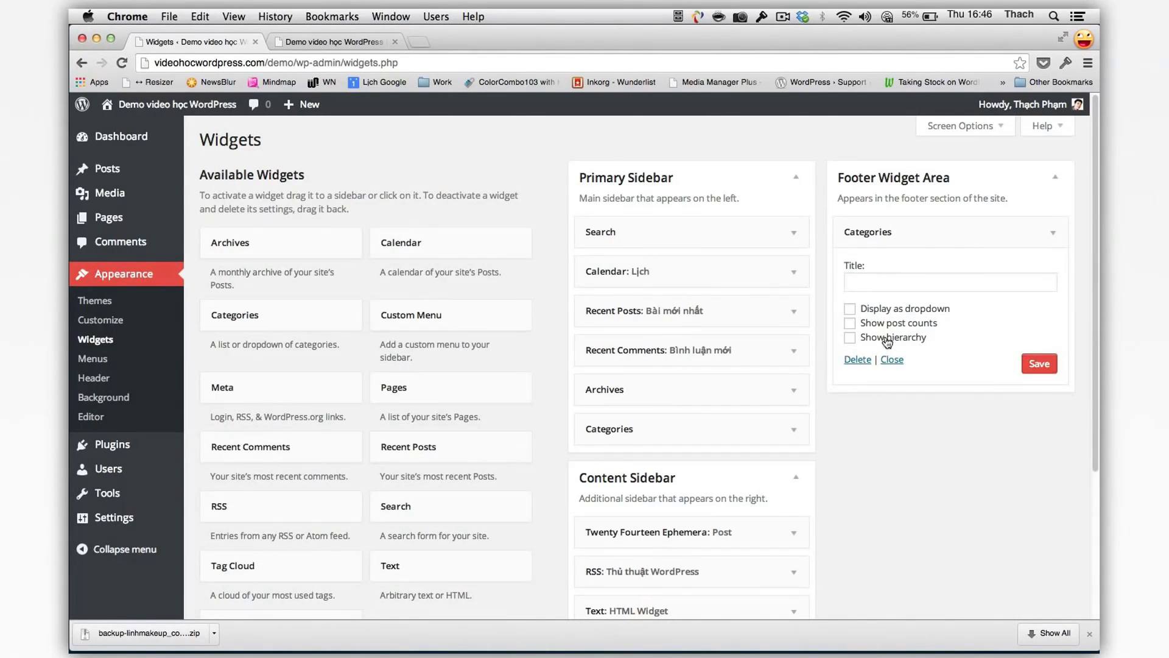
click(1029, 364)
- Reload the live site and check the Categories widget in the page footer
click(351, 44)
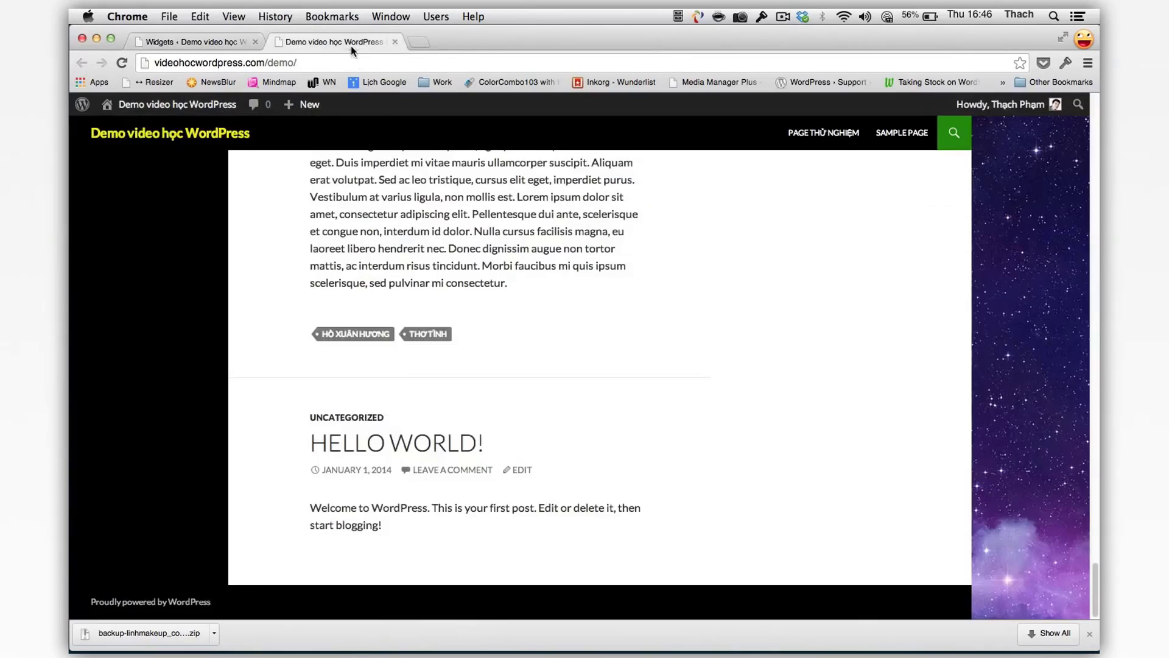
key(super+r)
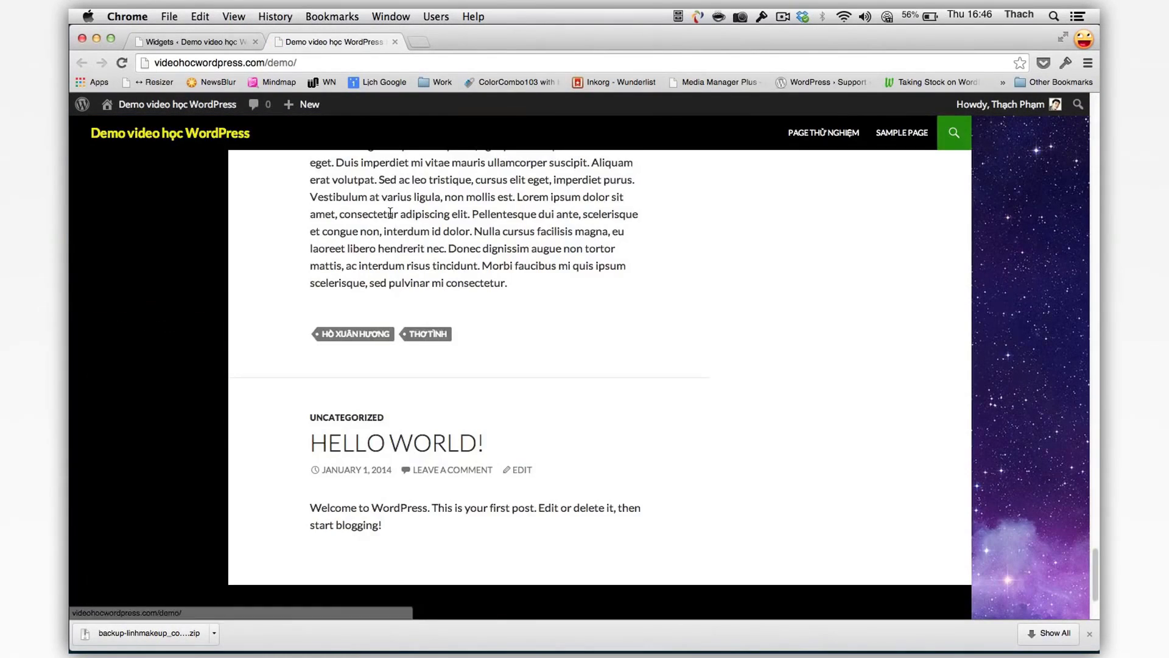
scroll(394, 214, down, 3)
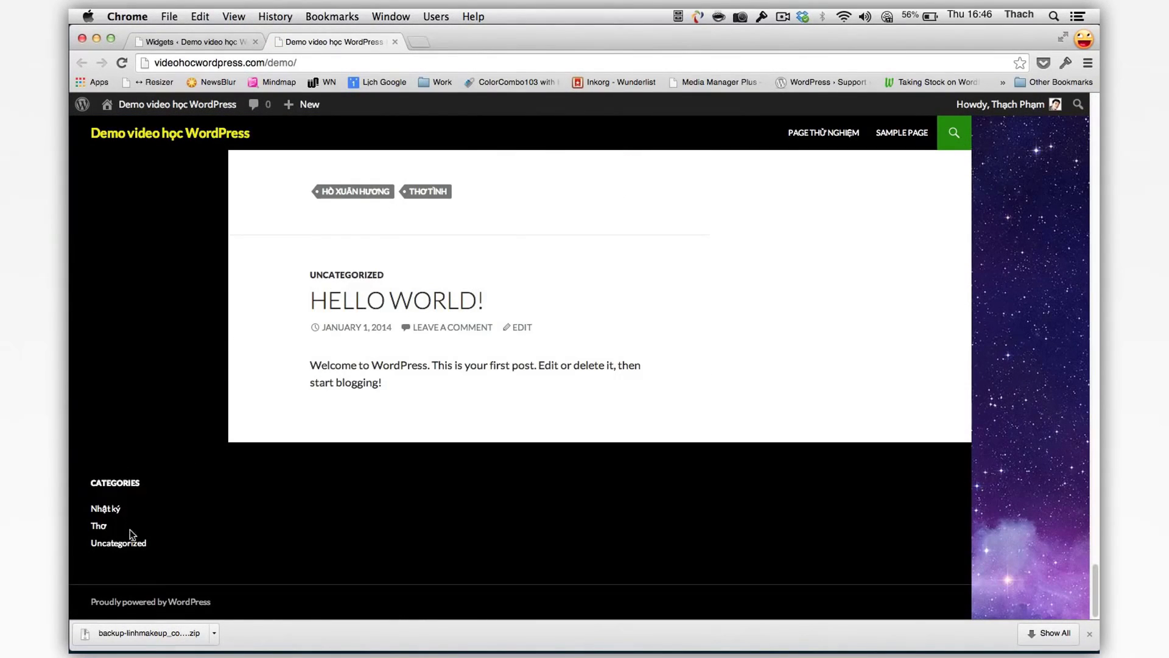
scroll(930, 502, up, 20)
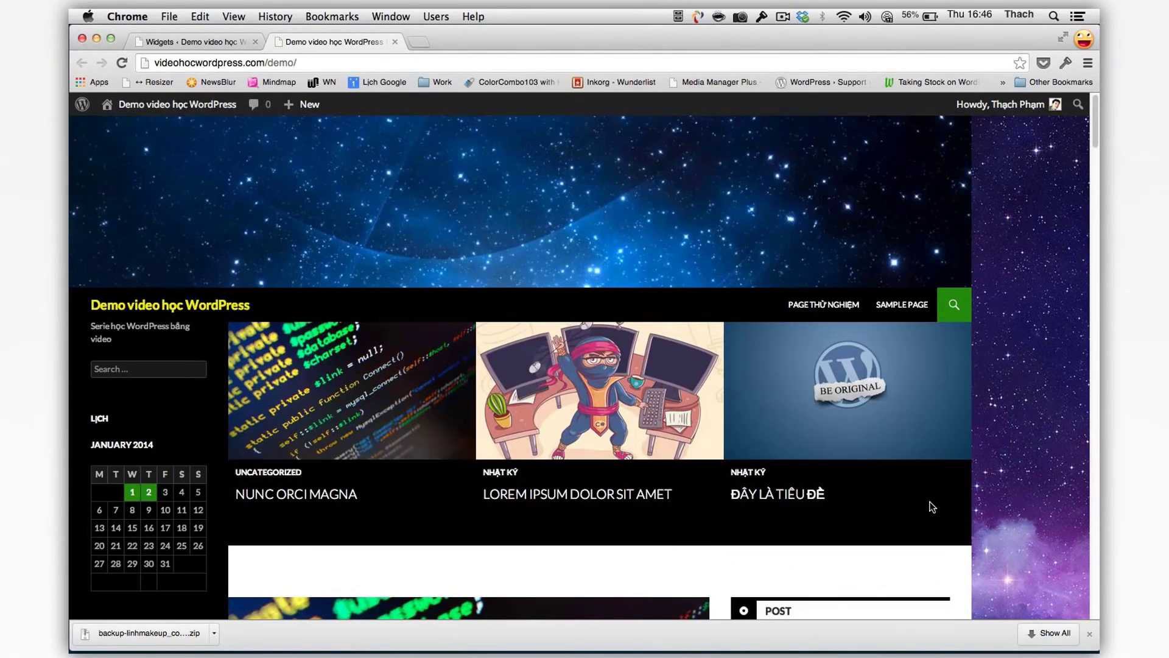
scroll(932, 507, down, 2)
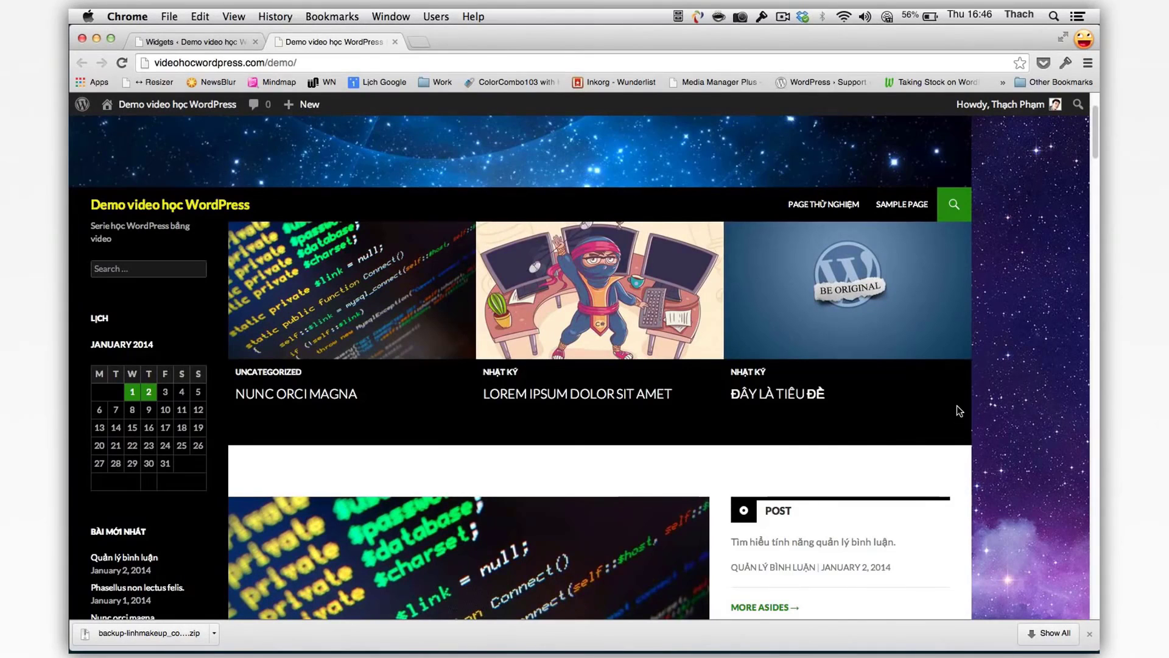
scroll(963, 410, up, 2)
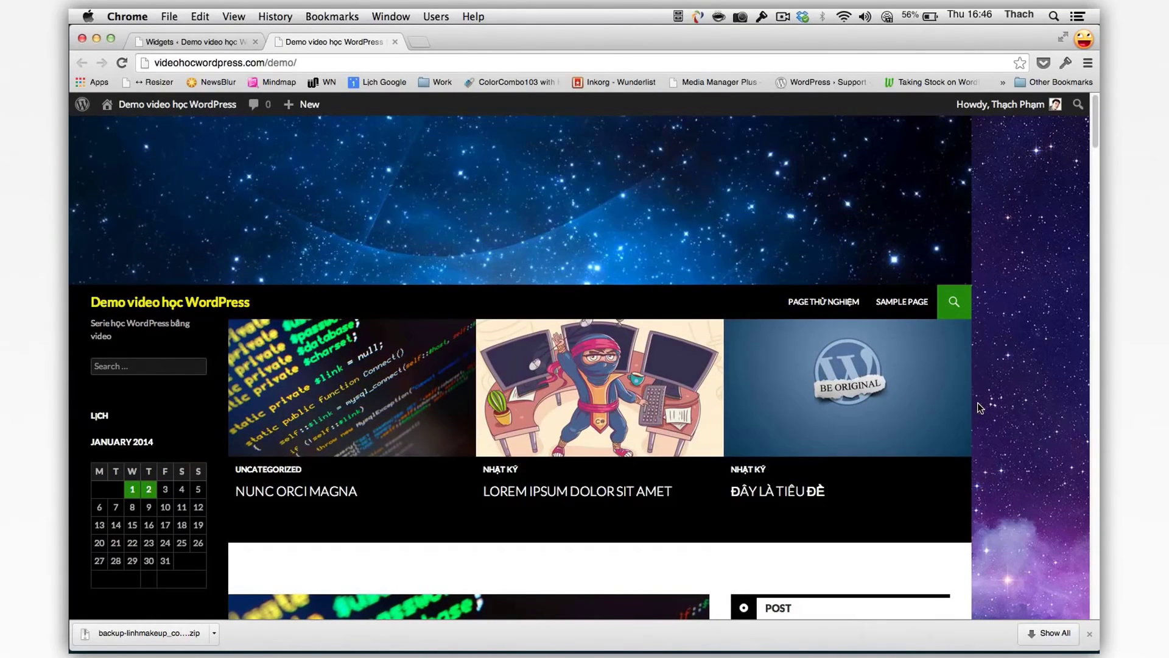
scroll(950, 397, down, 1)
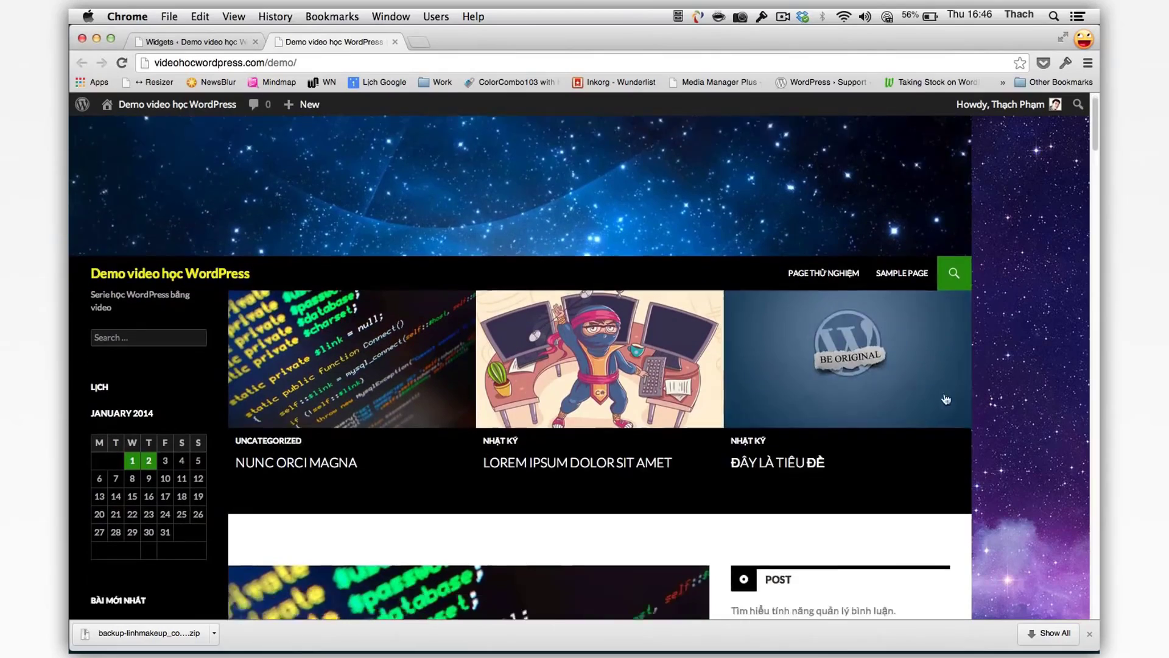
scroll(946, 399, down, 2)
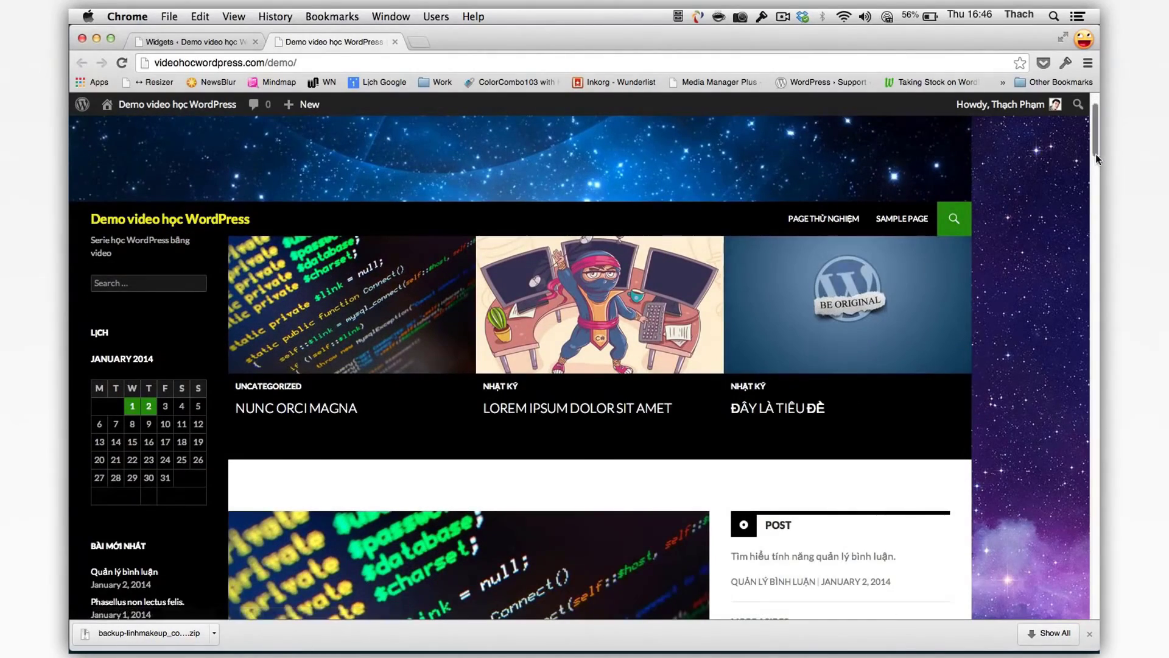
drag(1094, 163, 1095, 135)
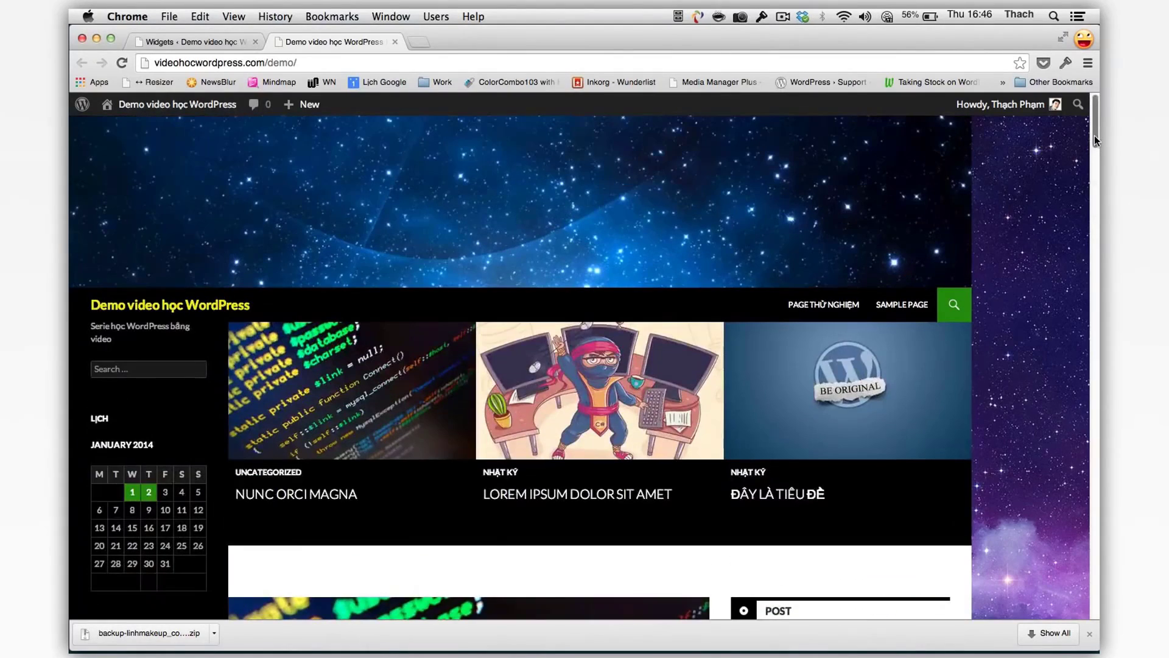